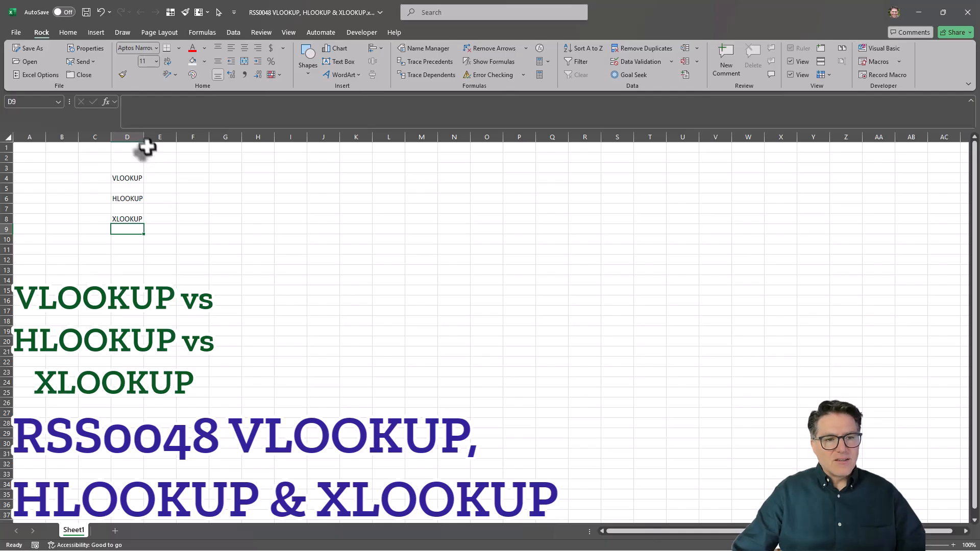
# Step: Widen column D slightly so the lookup function labels fit inside it
pyautogui.moveTo(142, 139); pyautogui.dragTo(157, 138)
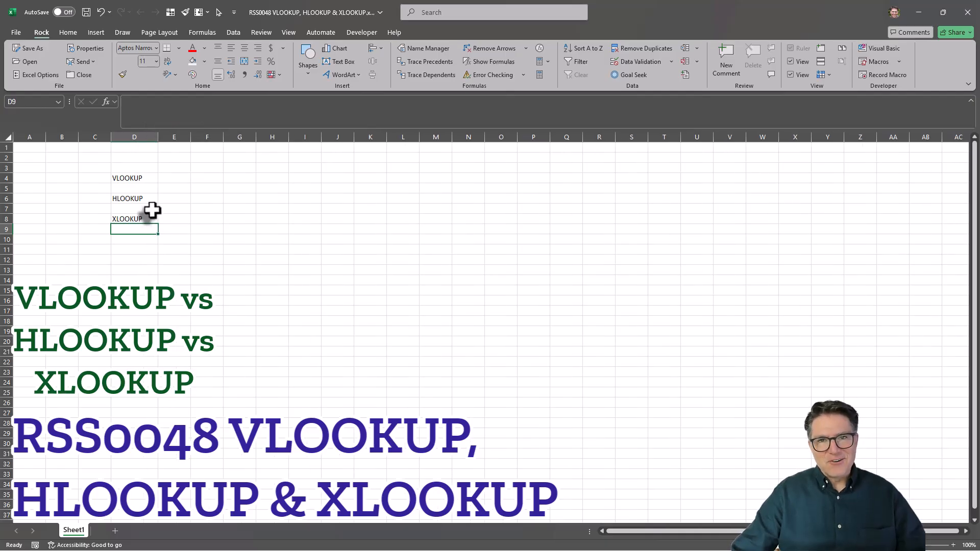
pyautogui.moveTo(137, 173); pyautogui.dragTo(139, 193)
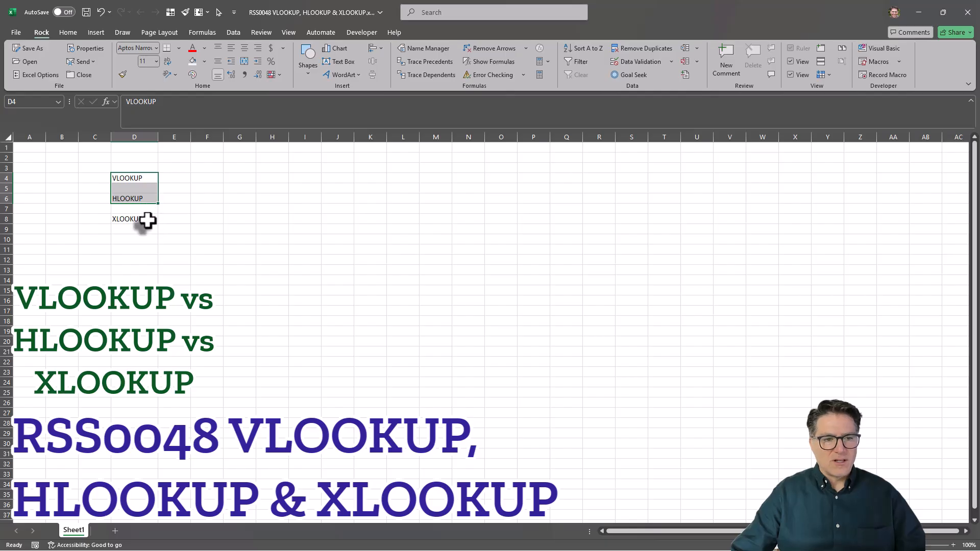
pyautogui.click(144, 219)
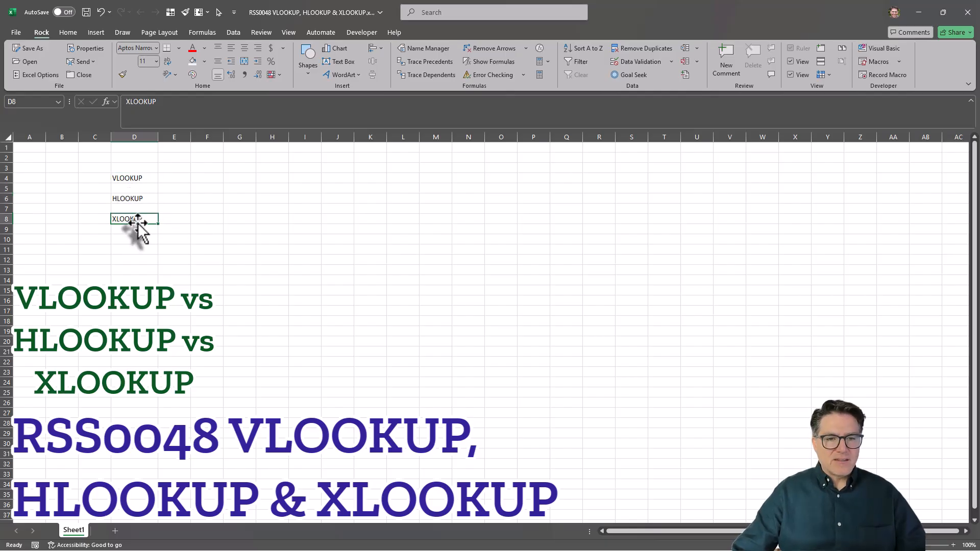
pyautogui.moveTo(136, 177); pyautogui.dragTo(137, 202)
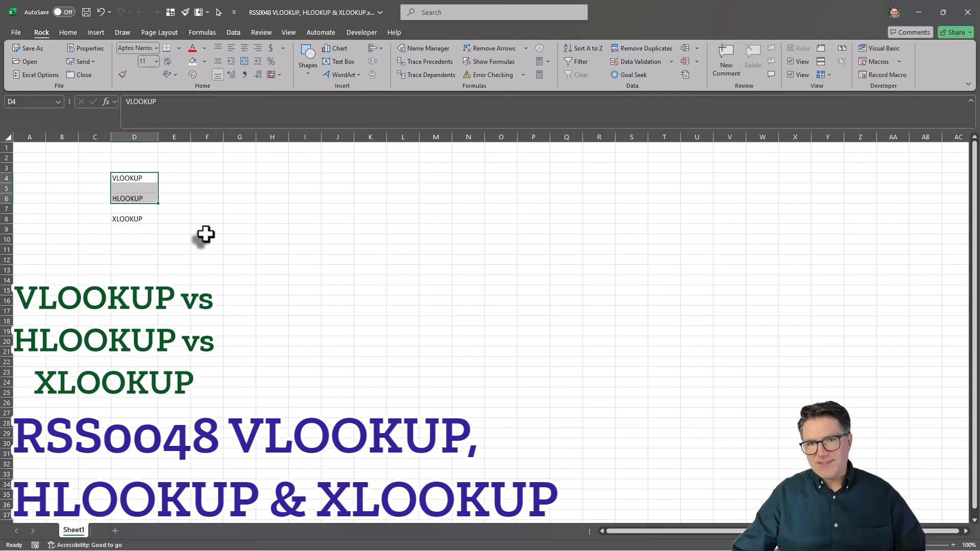
pyautogui.click(142, 220)
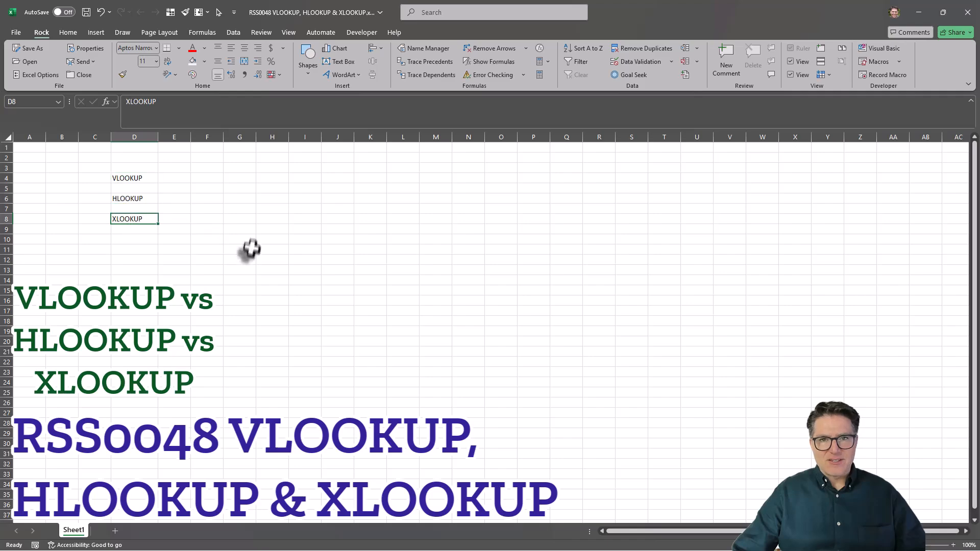
pyautogui.click(133, 178)
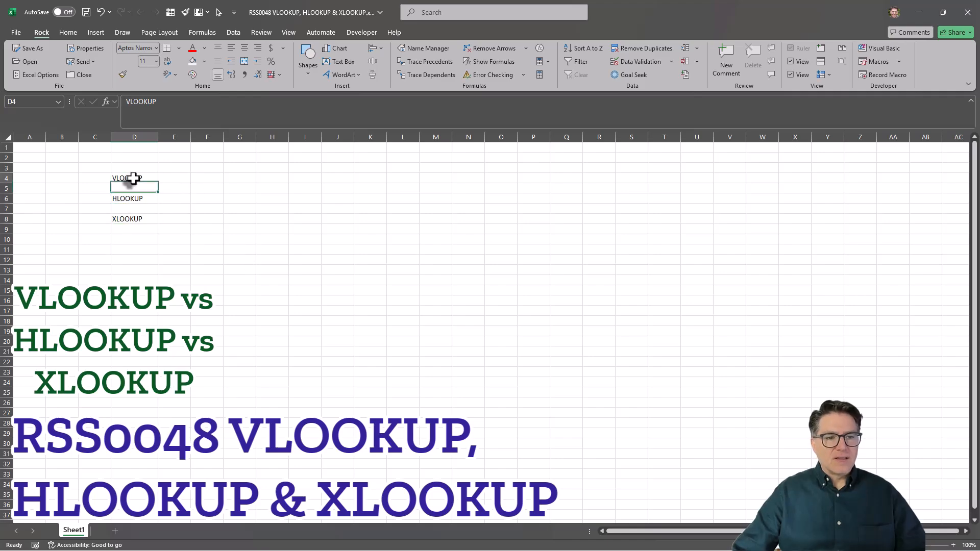
pyautogui.click(139, 201)
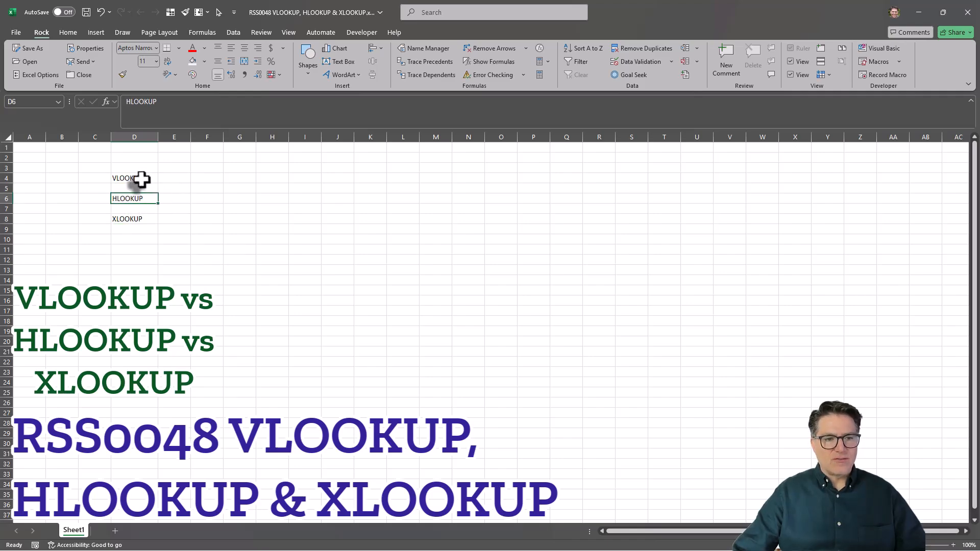
pyautogui.click(209, 188)
pyautogui.click(128, 220)
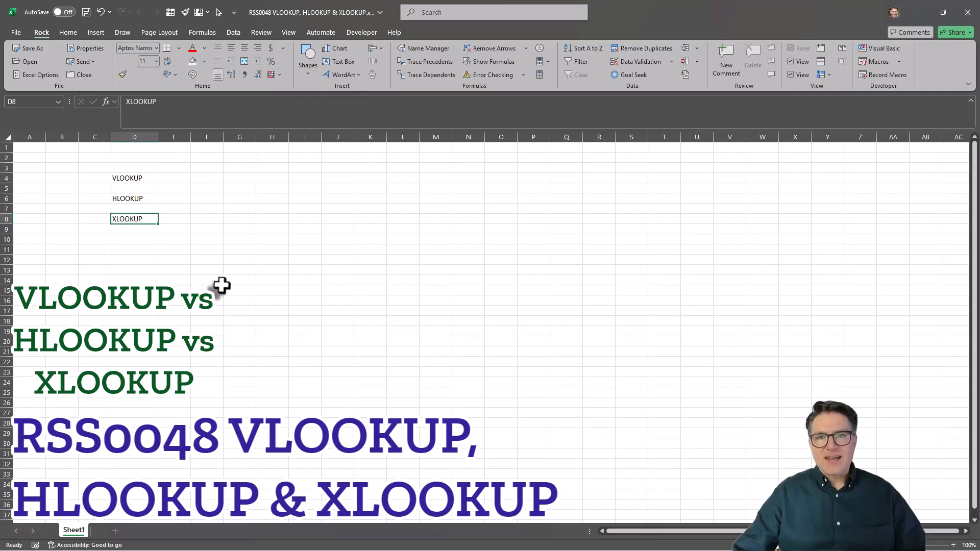
pyautogui.click(135, 178)
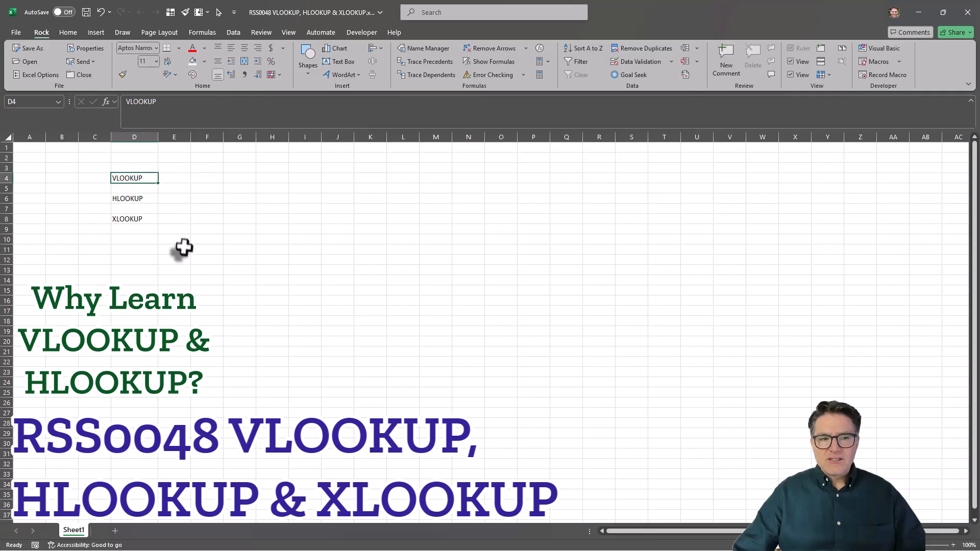
pyautogui.click(132, 200)
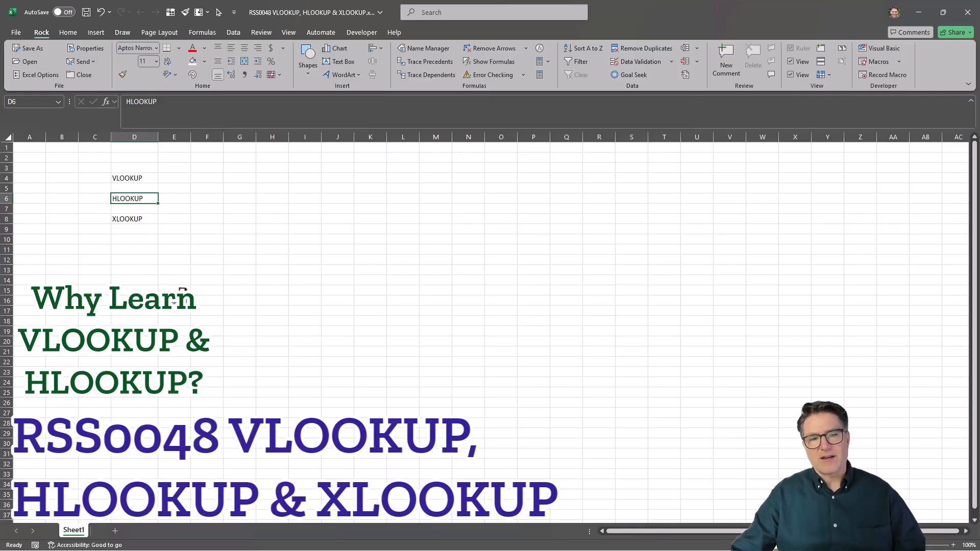
# Step: Generate the numbers 1 to 30 down column H from cell H4 with =SEQUENCE(30), and widen column I slightly
pyautogui.click(272, 178)
pyautogui.write('=')
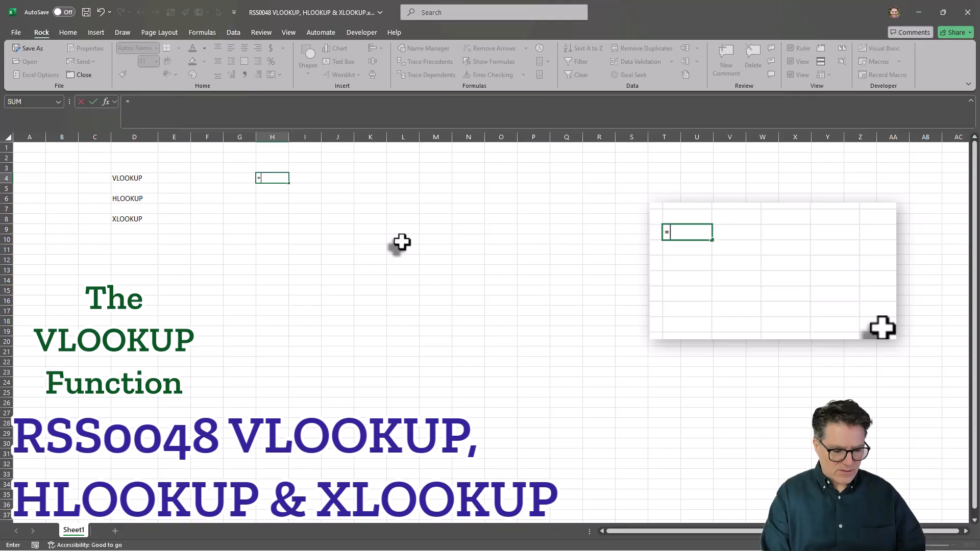
pyautogui.write('SEQUENCE(30')
pyautogui.press('Tab')
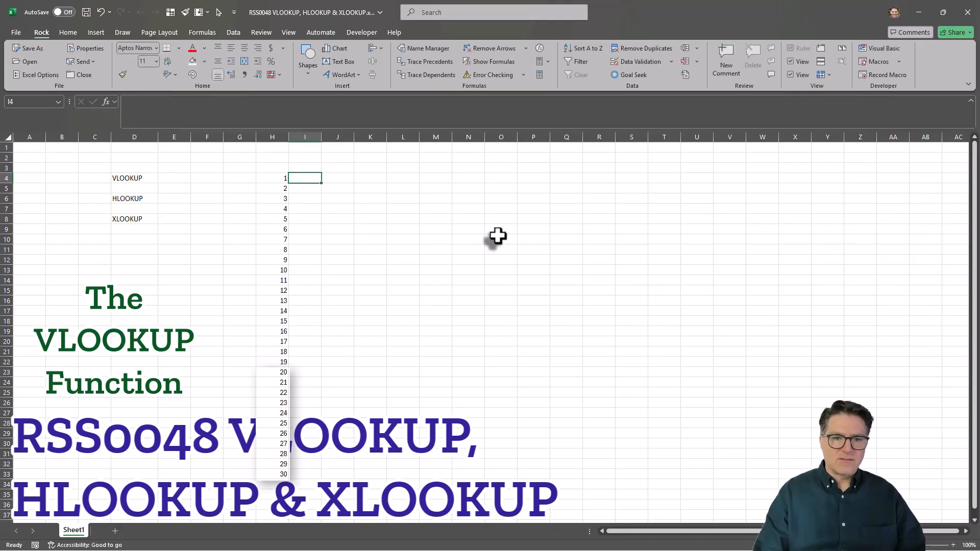
pyautogui.moveTo(322, 137); pyautogui.dragTo(333, 137)
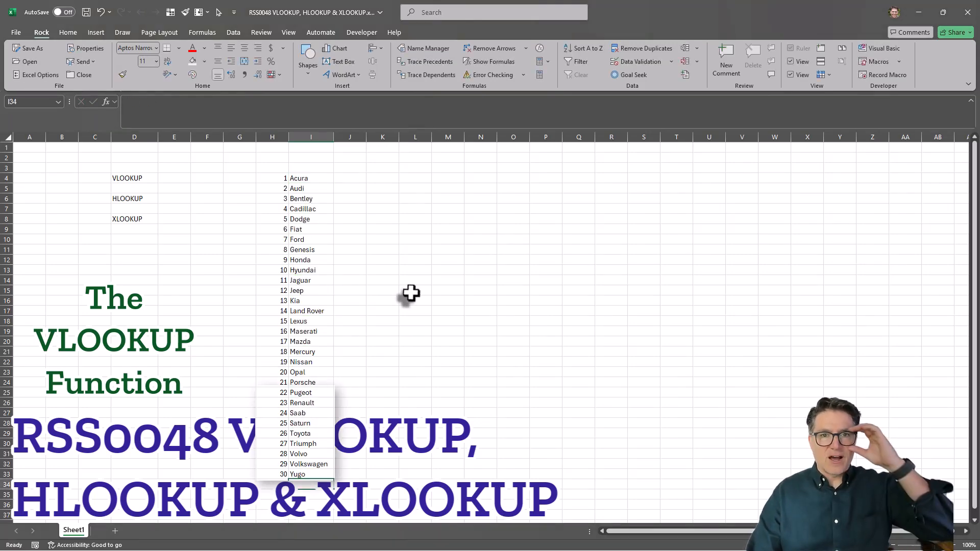
# Step: Add a List data validation to cell E4 that uses the numbers in H4:H33 as its source
pyautogui.doubleClick(174, 178)
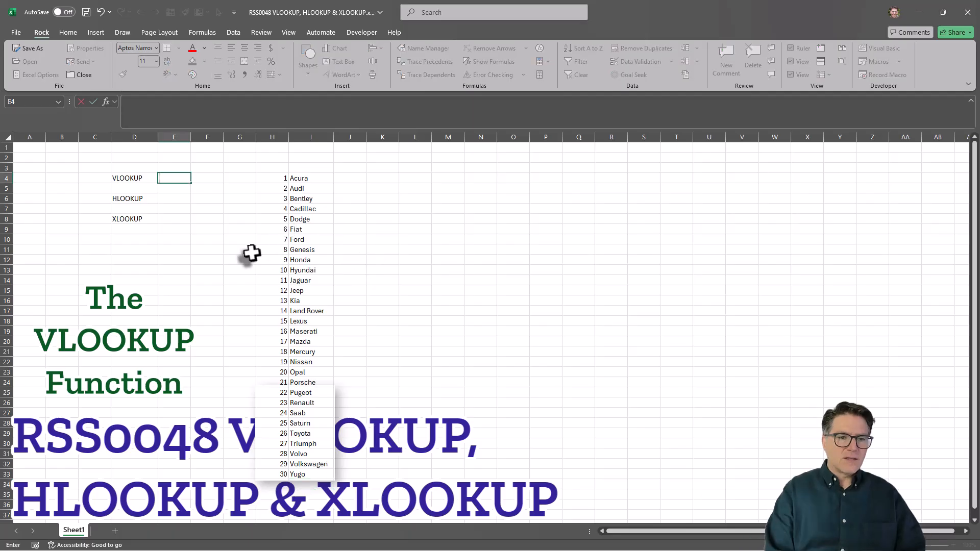
pyautogui.click(638, 61)
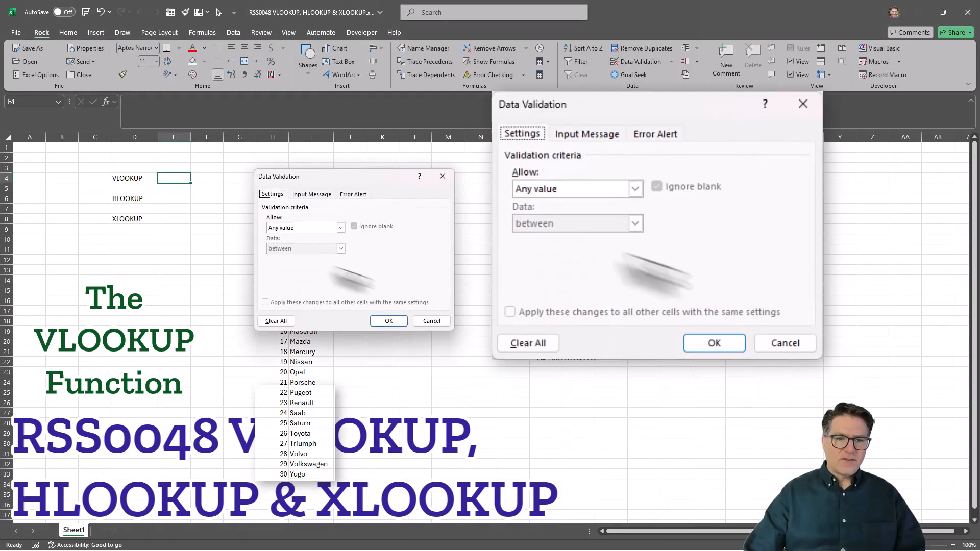
pyautogui.click(280, 228)
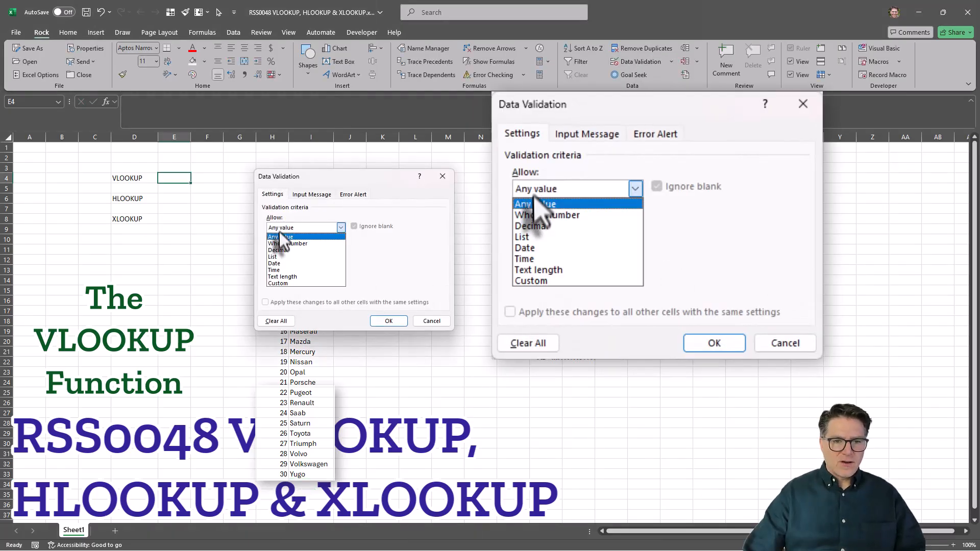
pyautogui.click(279, 257)
pyautogui.moveTo(293, 176); pyautogui.dragTo(390, 179)
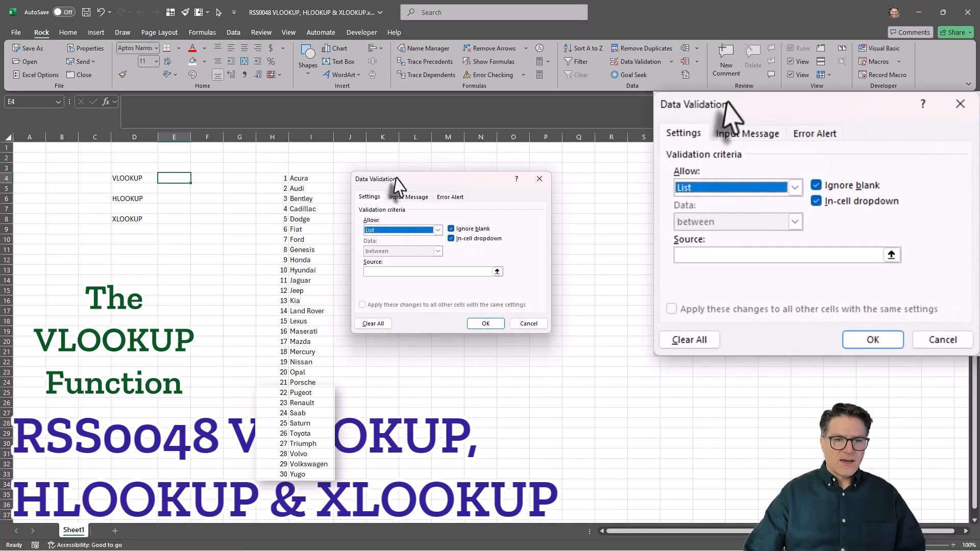
pyautogui.click(389, 272)
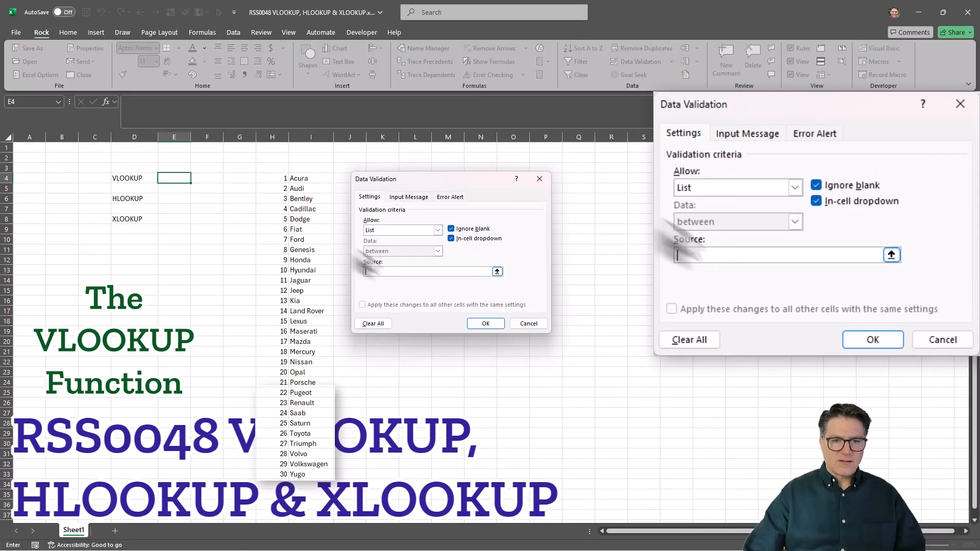
pyautogui.moveTo(271, 178); pyautogui.dragTo(267, 474)
pyautogui.click(486, 323)
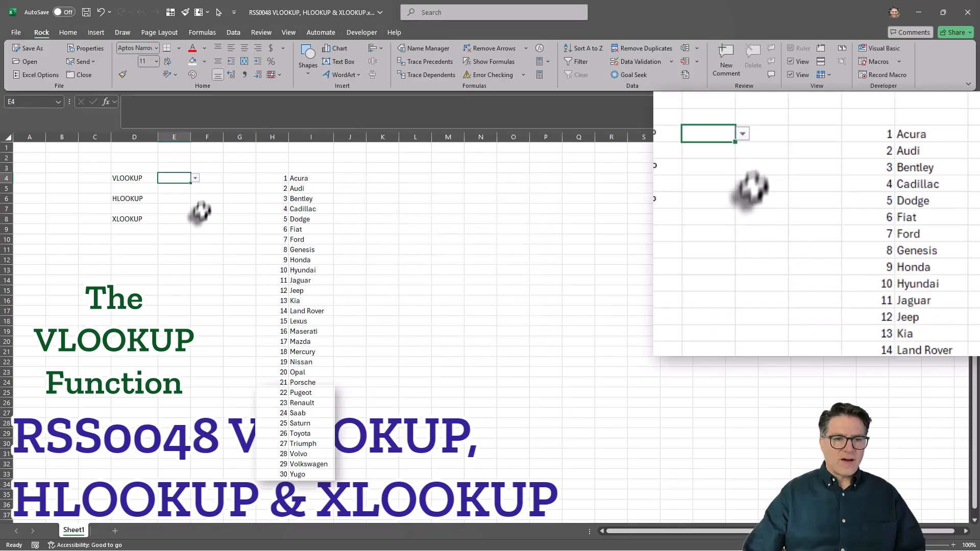
# Step: Choose 8 from the drop-down list in cell E4 and widen column F for the lookup result
pyautogui.click(195, 178)
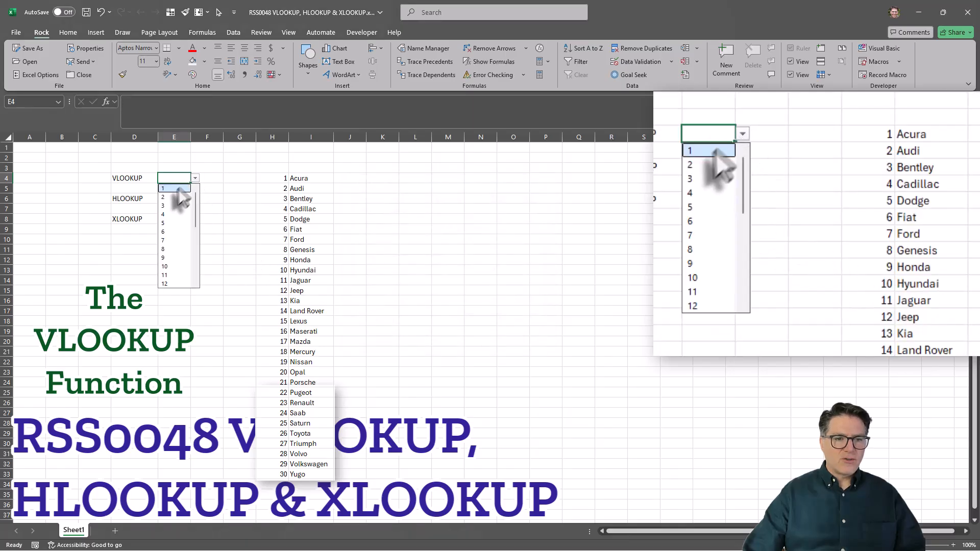
pyautogui.click(177, 250)
pyautogui.click(206, 178)
pyautogui.moveTo(221, 136); pyautogui.dragTo(239, 137)
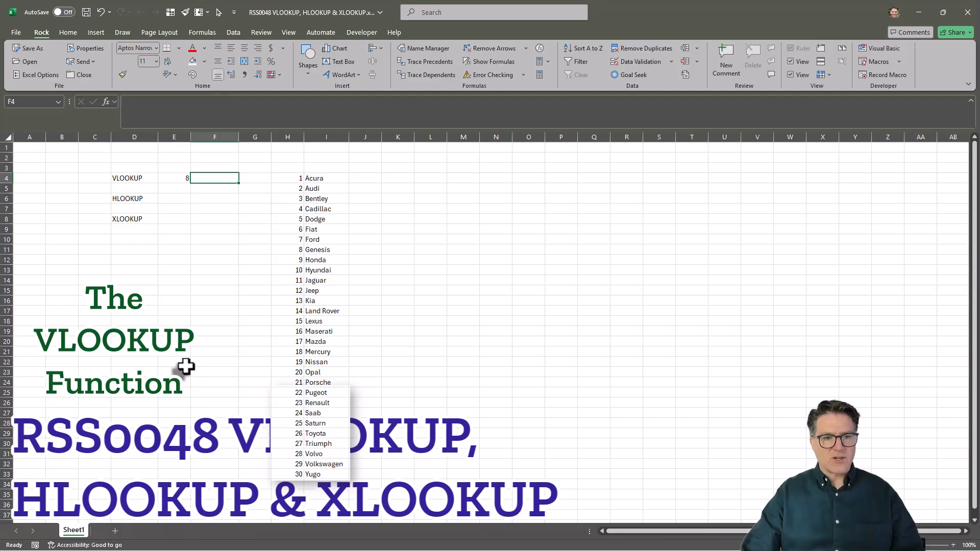
# Step: Enter =VLOOKUP(E4,$H$4:$I$33,2) in cell F4 to return the car brand matching the number in E4
pyautogui.write('=vl')
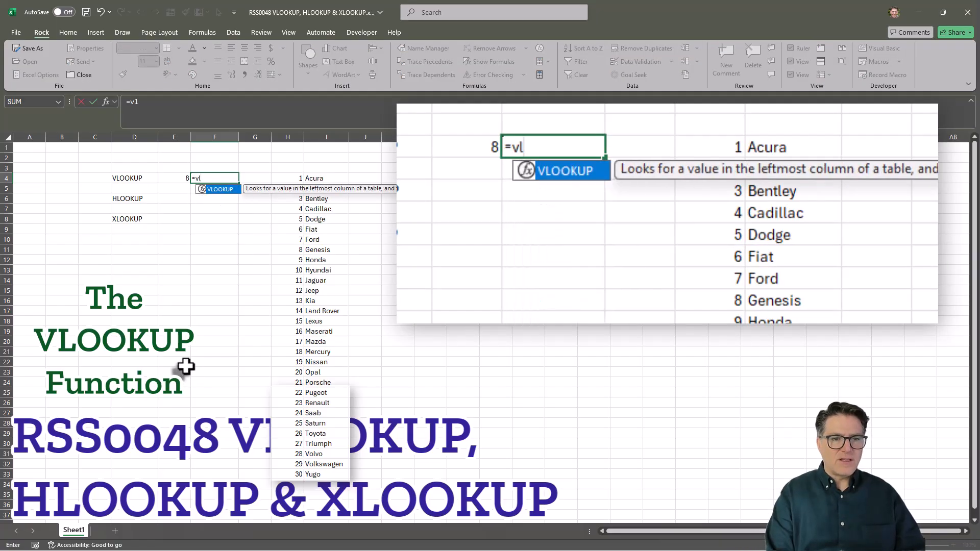
pyautogui.press('Tab')
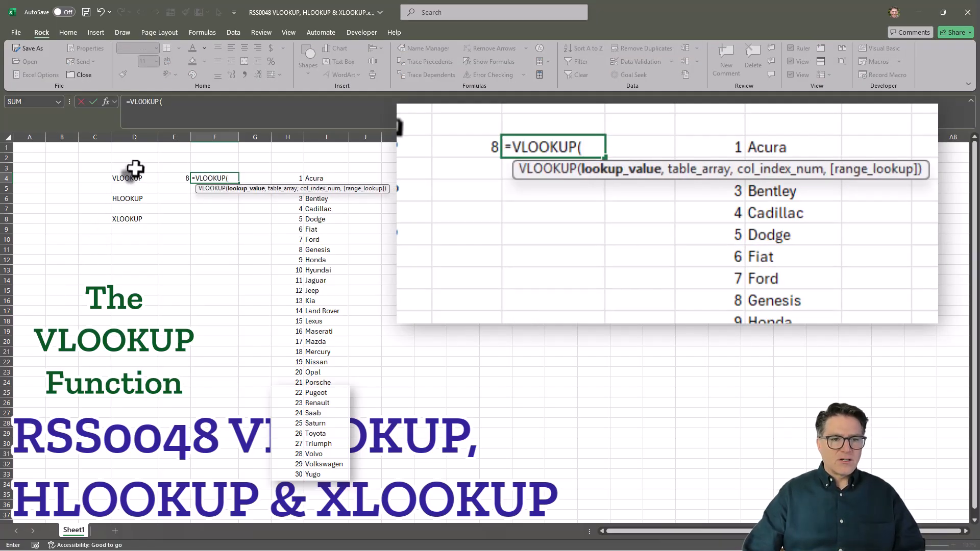
pyautogui.click(171, 177)
pyautogui.write(',')
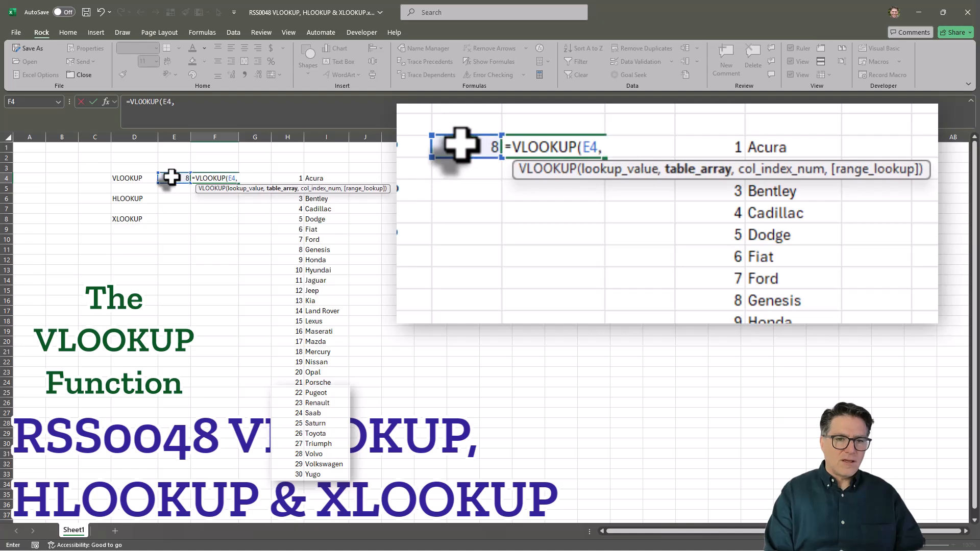
pyautogui.moveTo(285, 178); pyautogui.dragTo(336, 474)
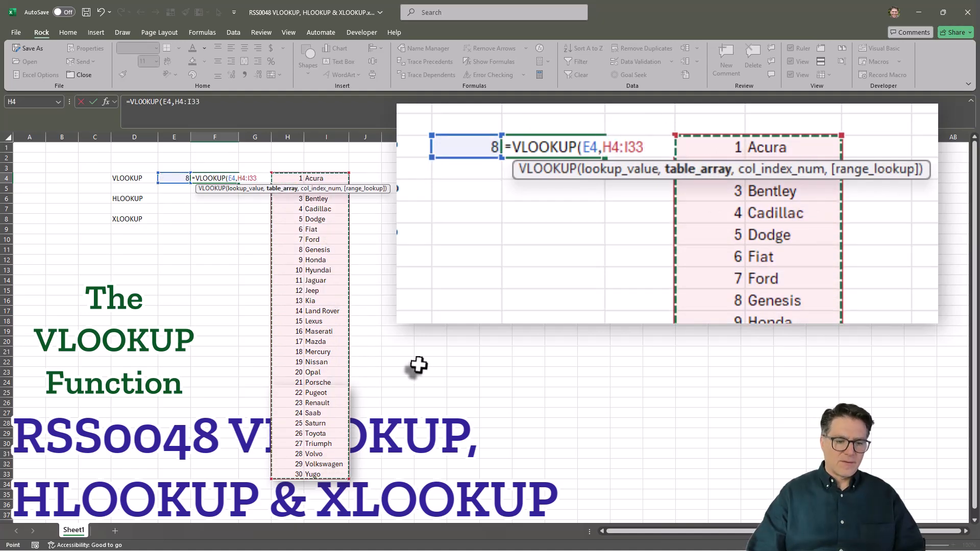
pyautogui.press('F4')
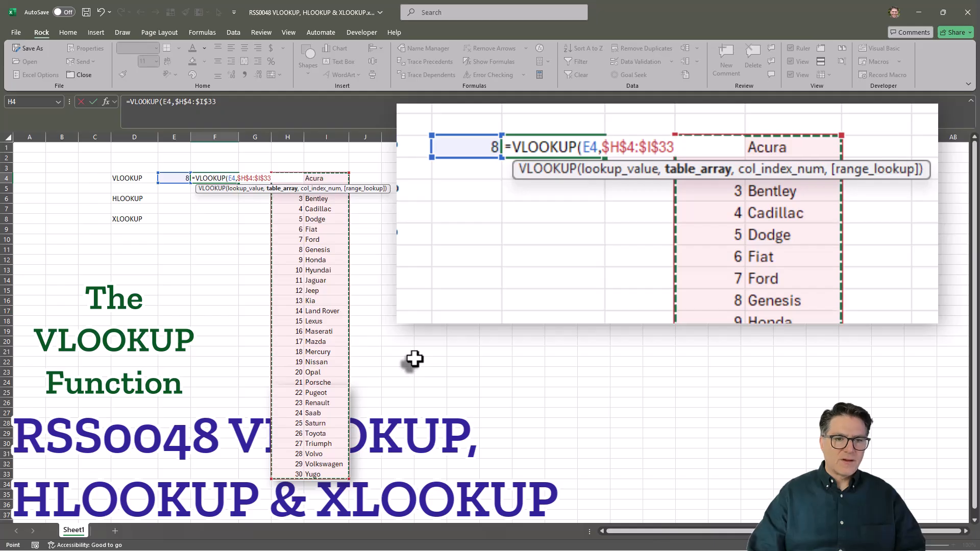
pyautogui.write(',2')
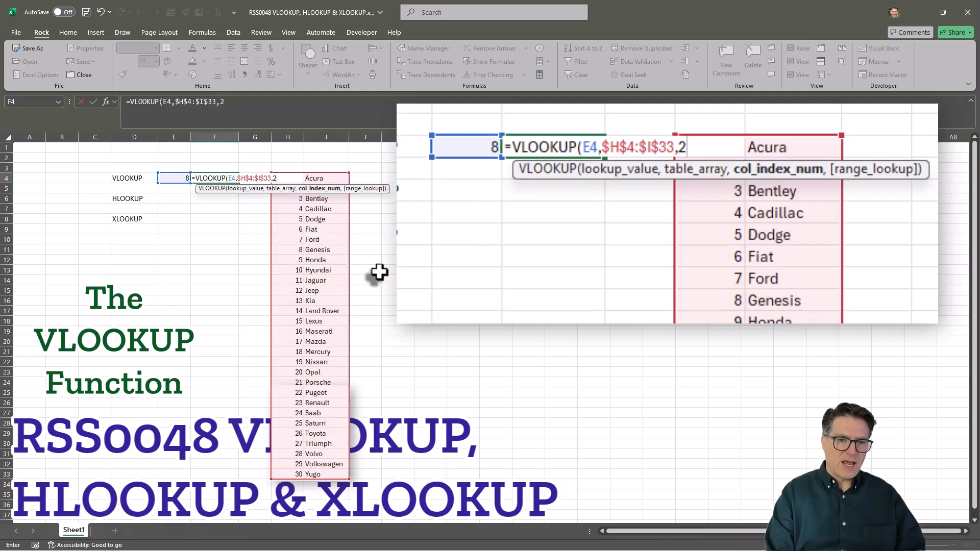
pyautogui.write(')')
pyautogui.press('Return')
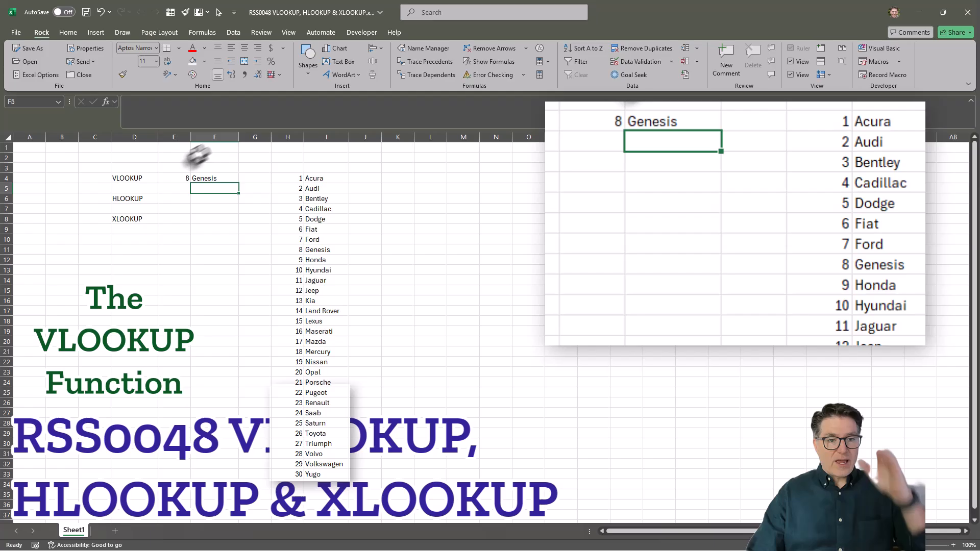
# Step: Test the lookup by choosing 13 from the drop-down list in cell E4
pyautogui.click(181, 178)
pyautogui.click(195, 178)
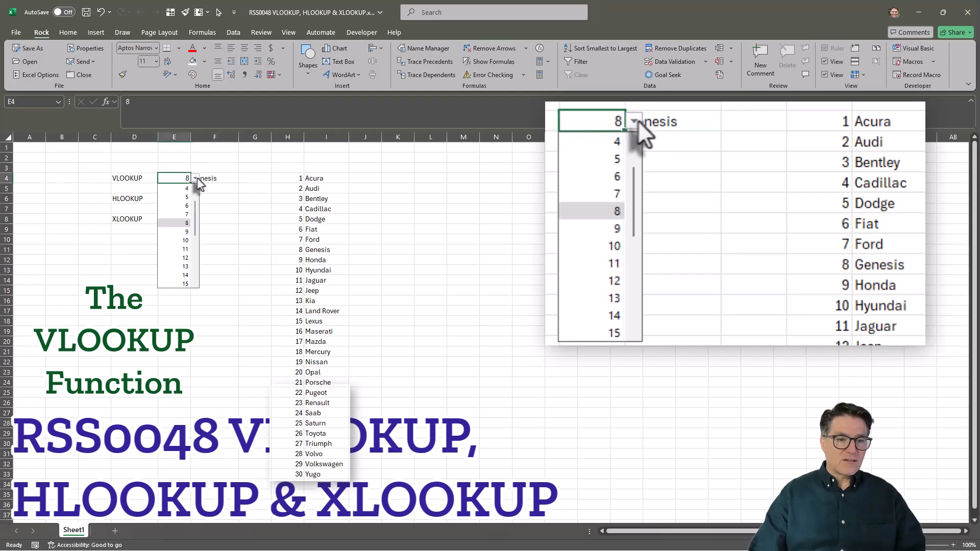
pyautogui.click(181, 266)
pyautogui.click(214, 251)
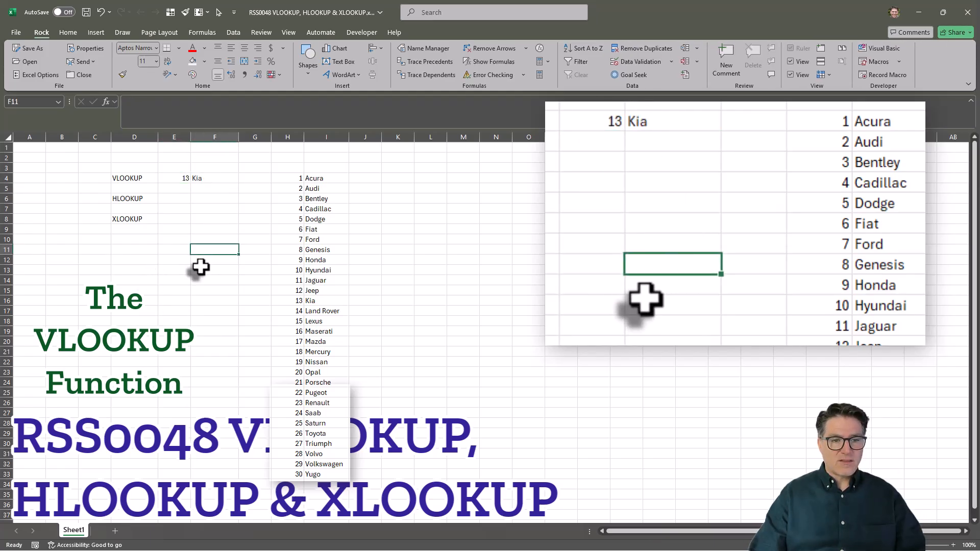
# Step: Set cell E4 to 25 from its drop-down list and leave the cell to view the full lookup result
pyautogui.click(173, 178)
pyautogui.click(195, 178)
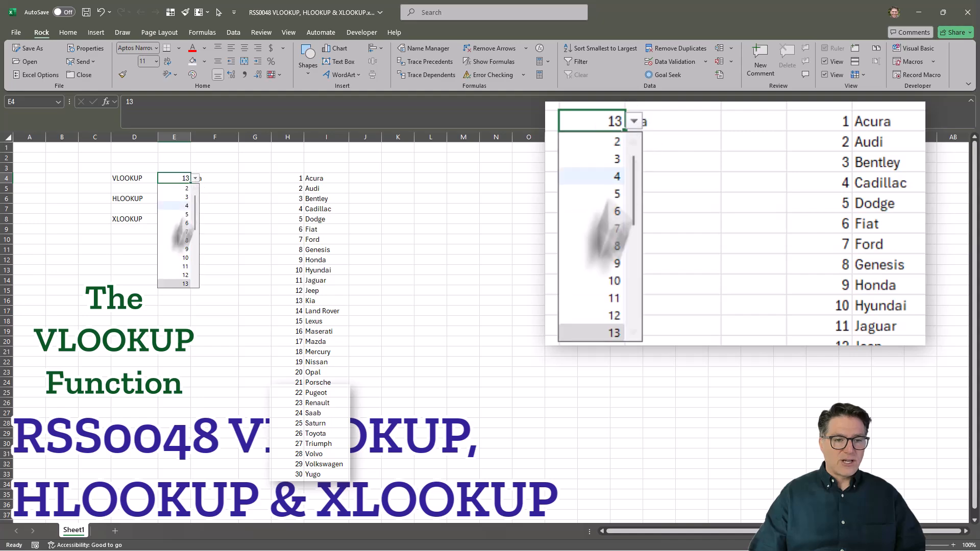
pyautogui.scroll(-4, 171, 265)
pyautogui.click(170, 258)
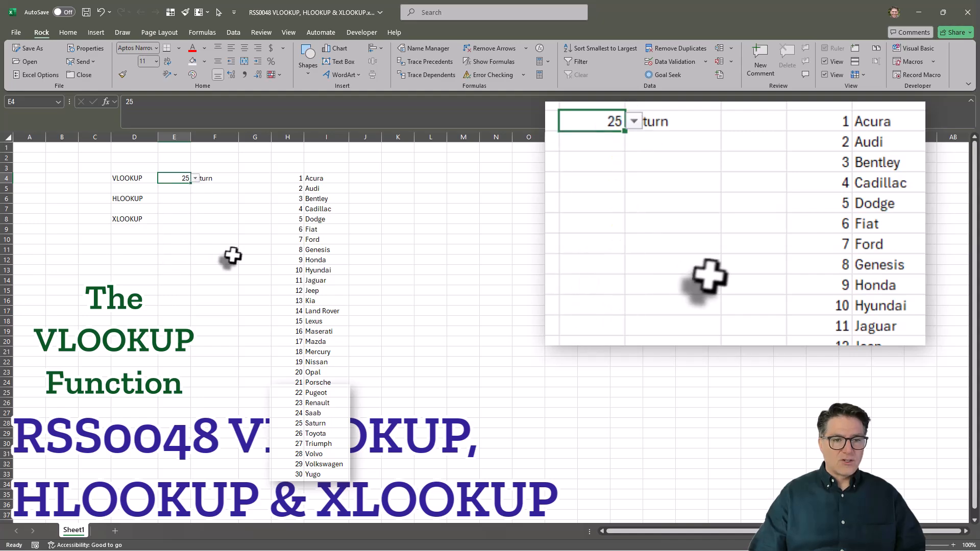
pyautogui.click(228, 258)
pyautogui.click(177, 179)
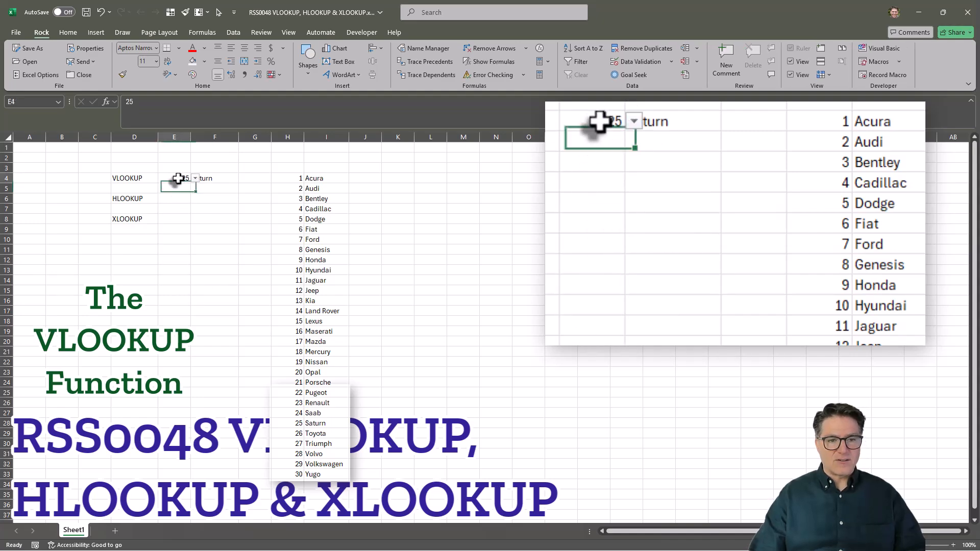
pyautogui.click(176, 288)
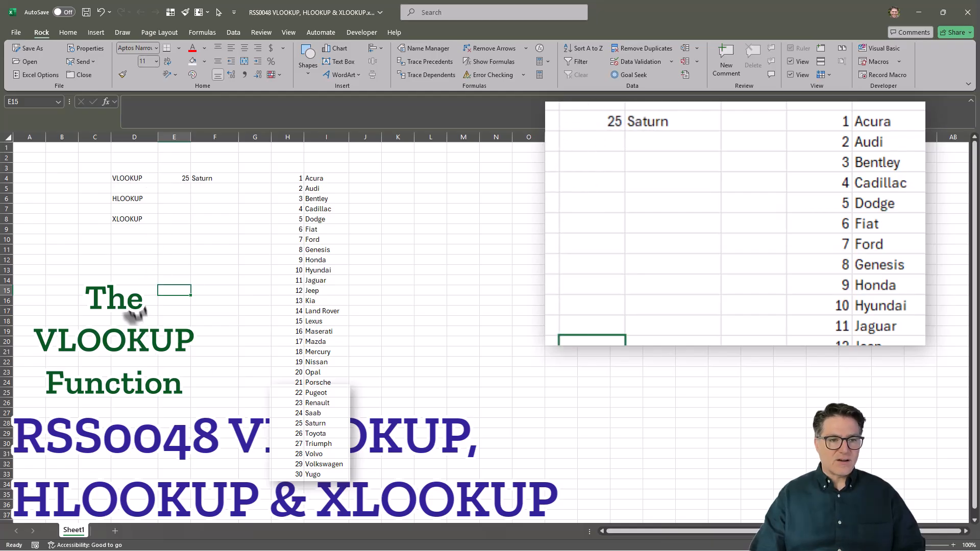
pyautogui.press('Left')
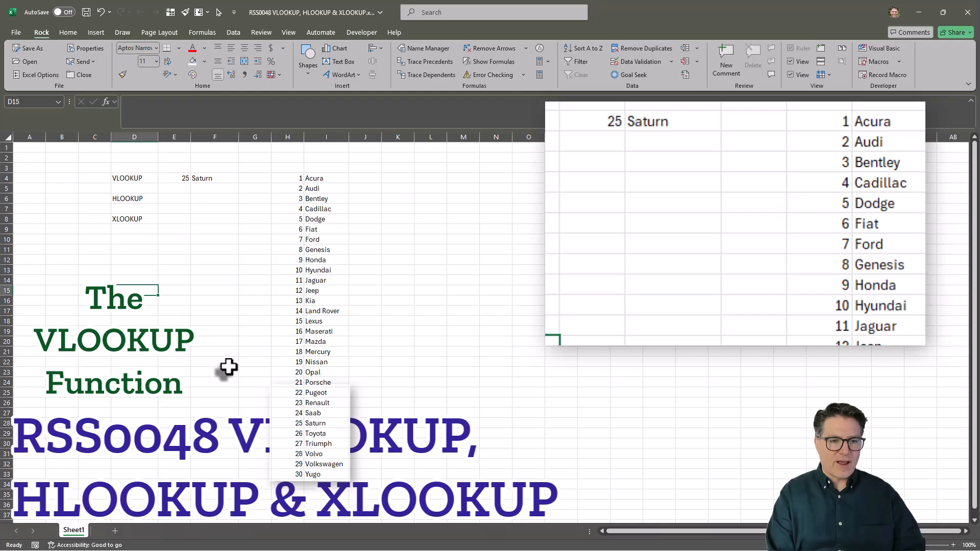
# Step: Insert two blank columns before column G, between the VLOOKUP result and the numbered car brand list
pyautogui.moveTo(255, 137); pyautogui.dragTo(291, 133)
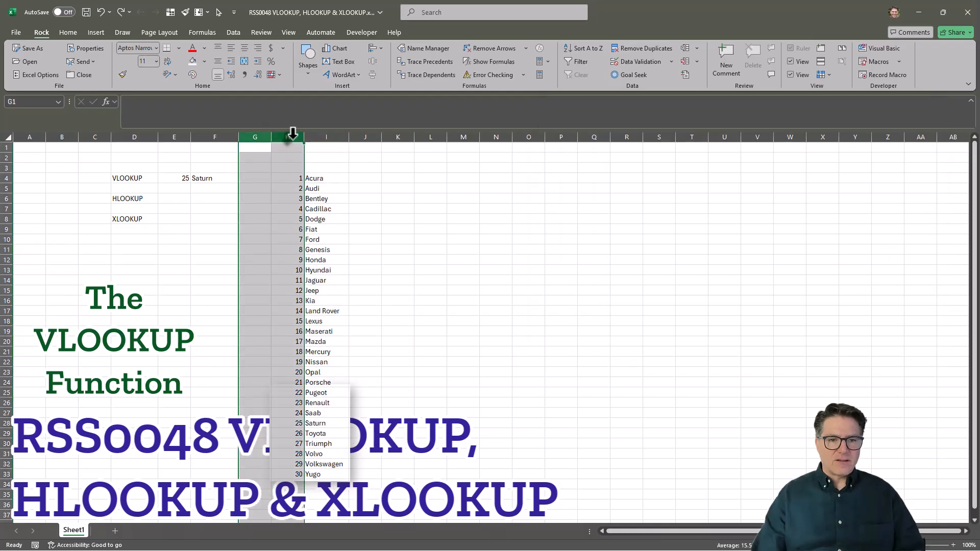
pyautogui.rightClick(269, 136)
pyautogui.click(308, 247)
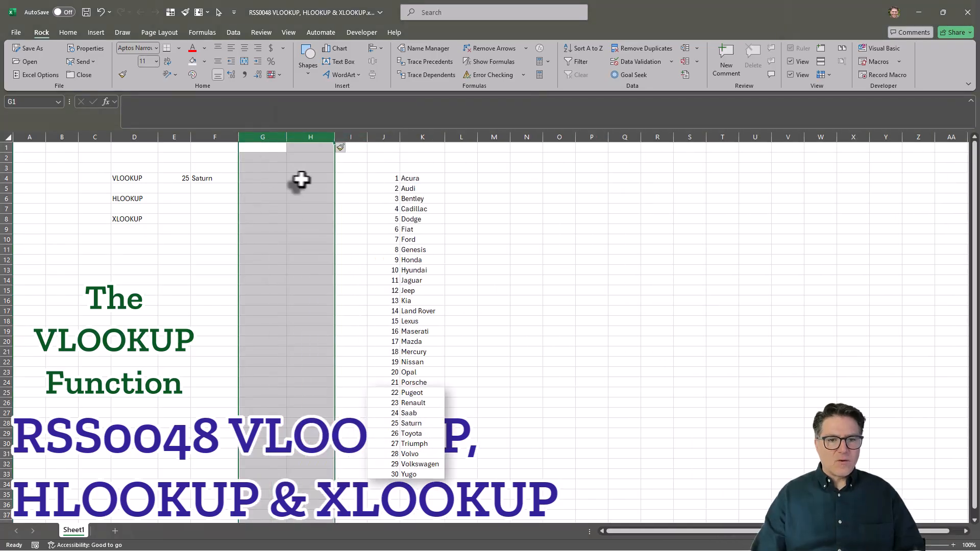
# Step: Enter =RANDBETWEEN(1,30) in cell G4 to generate a random lookup number
pyautogui.click(271, 179)
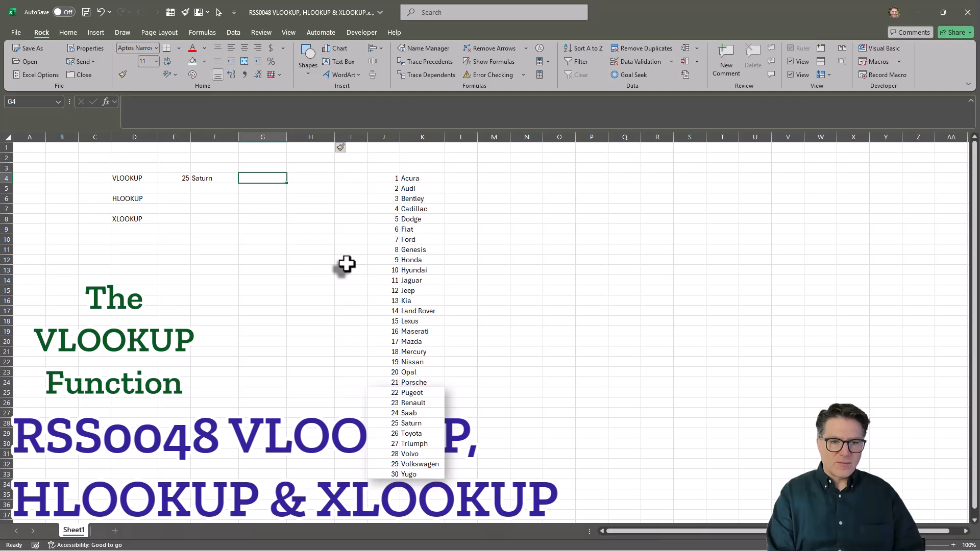
pyautogui.write('=')
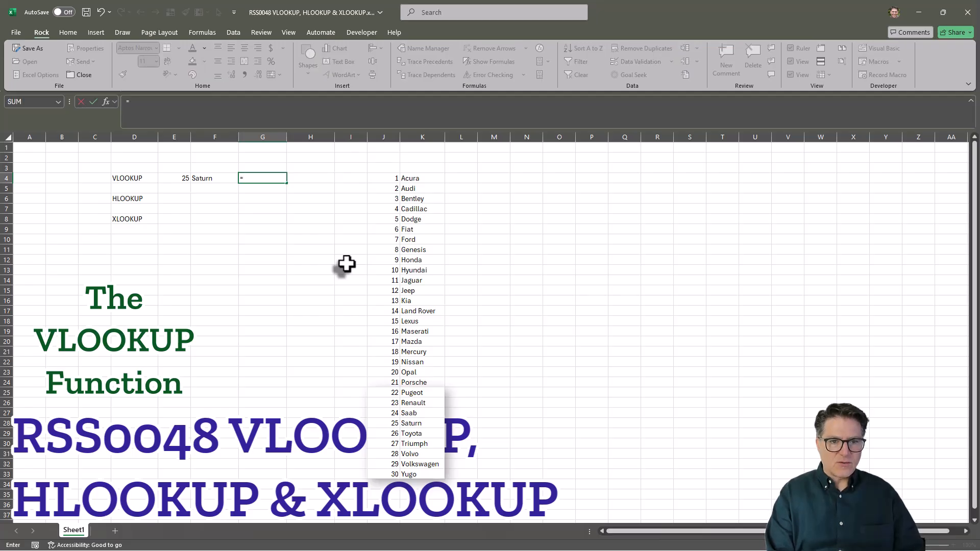
pyautogui.write('ran')
pyautogui.press('Down')
pyautogui.press('Down')
pyautogui.press('Tab')
pyautogui.write('1')
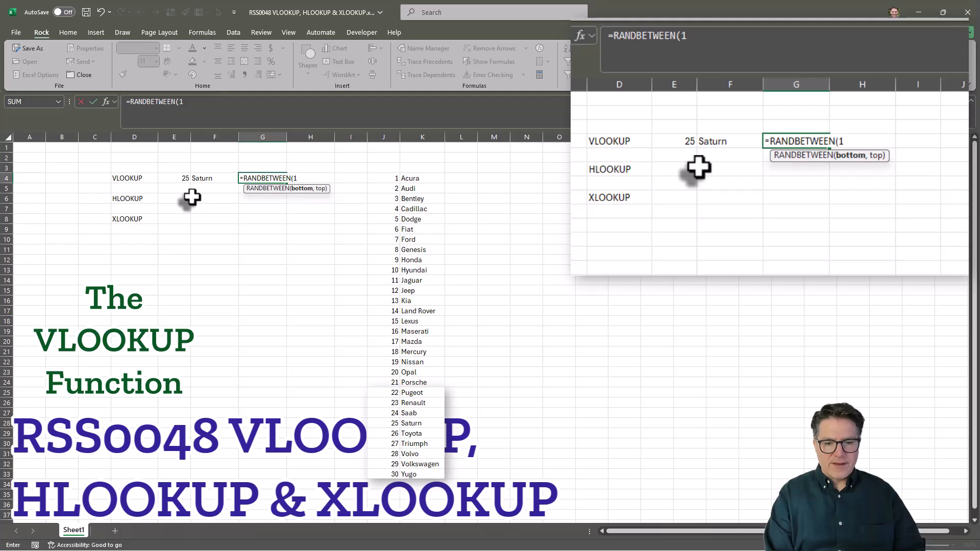
pyautogui.write(',30)')
# Step: Enter =VLOOKUP(G4,$J$4:$K$33,2) in cell H4 by adapting the existing VLOOKUP formula, and recalculate the sheet to test it
pyautogui.click(313, 181)
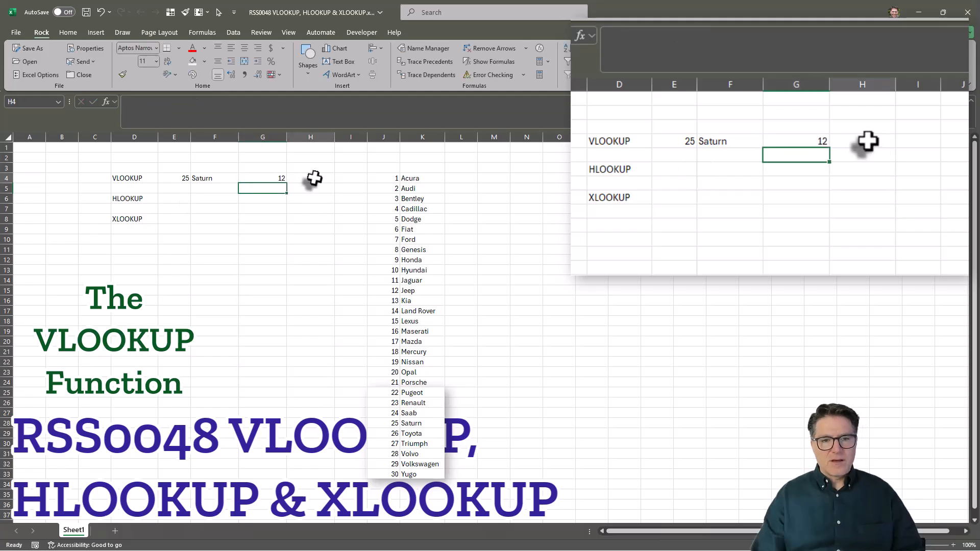
pyautogui.click(199, 179)
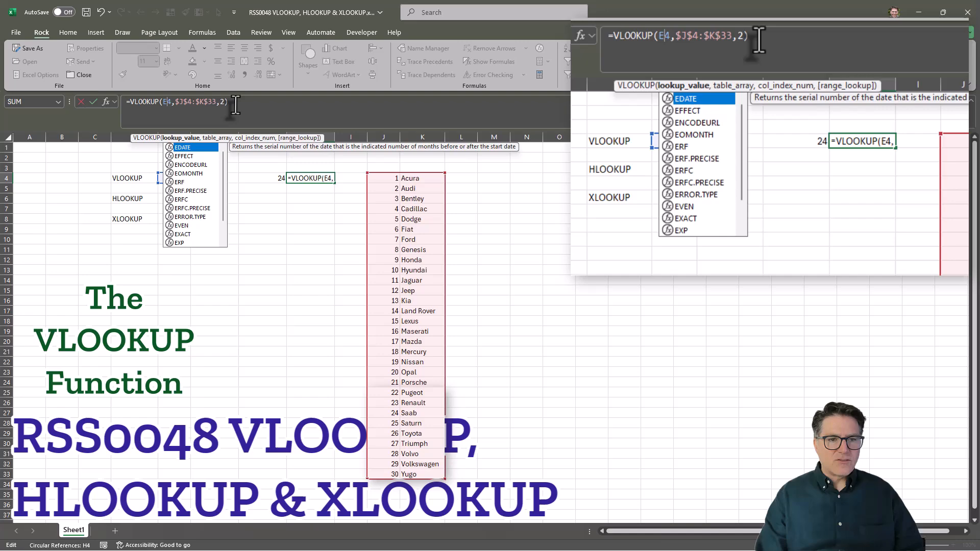
pyautogui.click(165, 102)
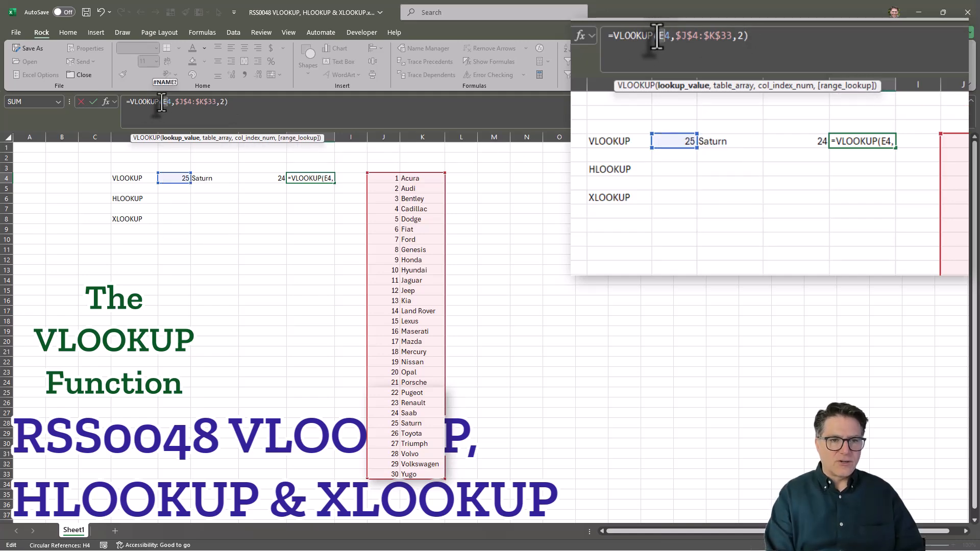
pyautogui.write('G')
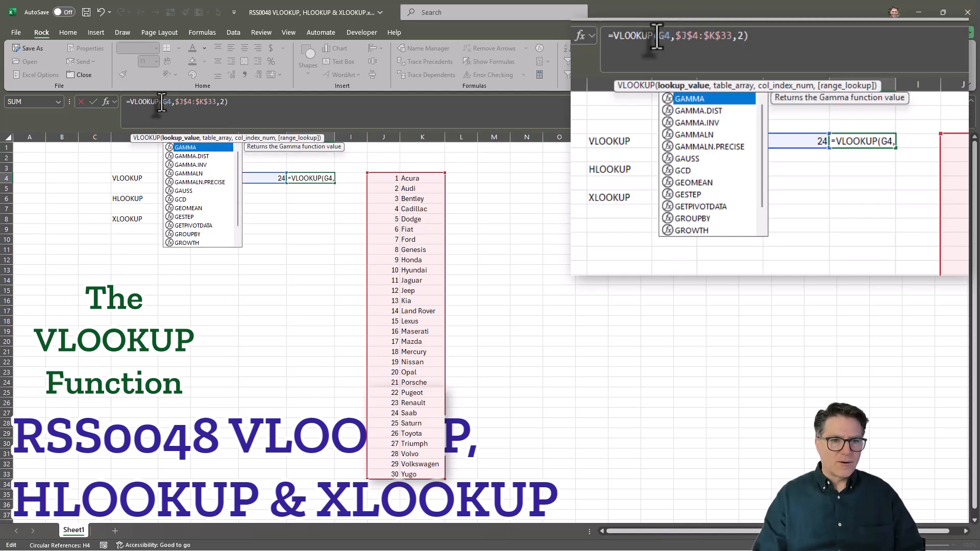
pyautogui.click(250, 113)
pyautogui.press('Return')
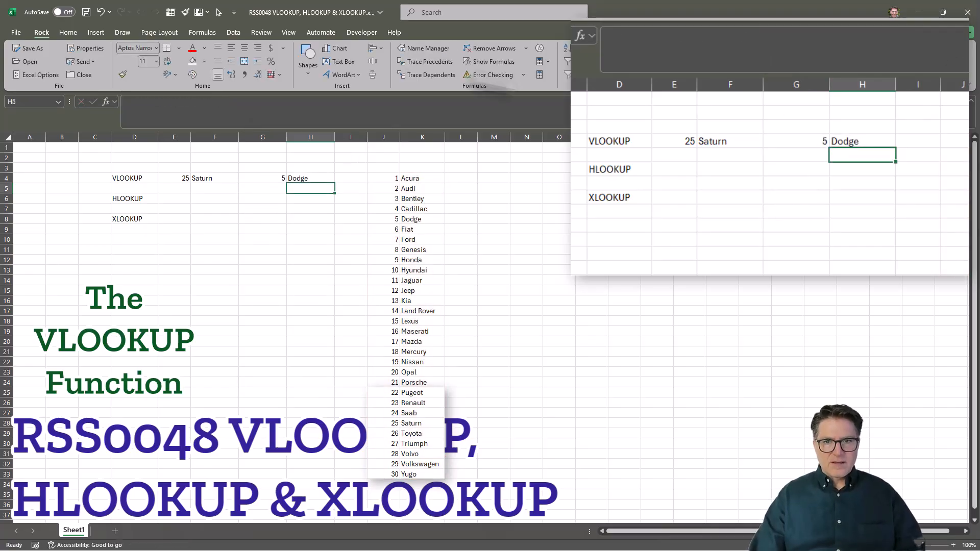
pyautogui.click(537, 75)
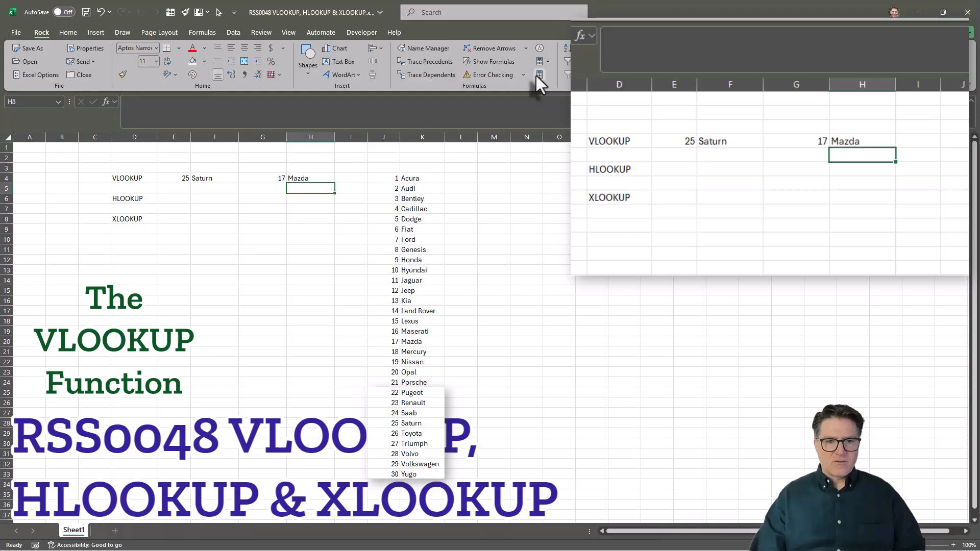
# Step: Copy the random number and its VLOOKUP from G4:H4 to N4:O4 and fill both formulas down to row 33
pyautogui.moveTo(257, 177); pyautogui.dragTo(306, 177)
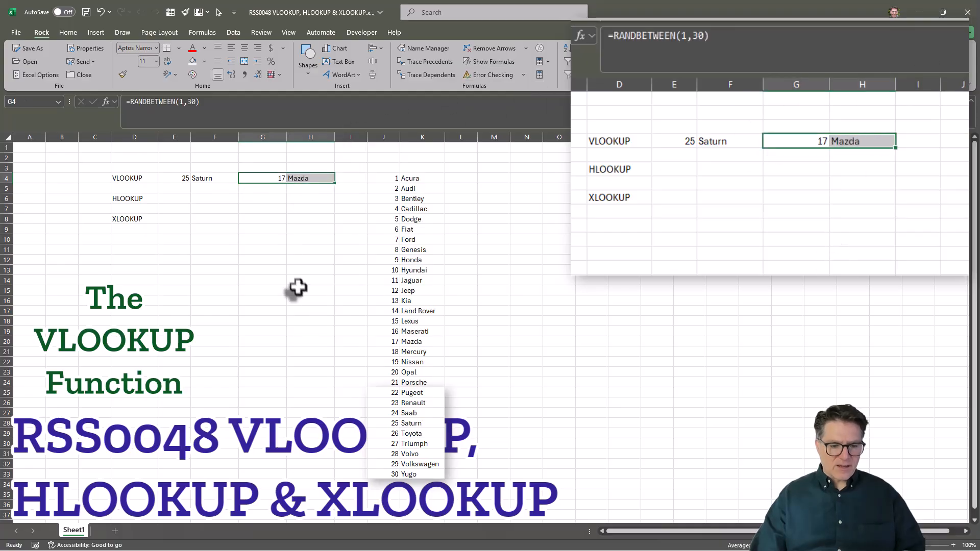
pyautogui.hotkey('ctrl', 'c')
pyautogui.click(529, 179)
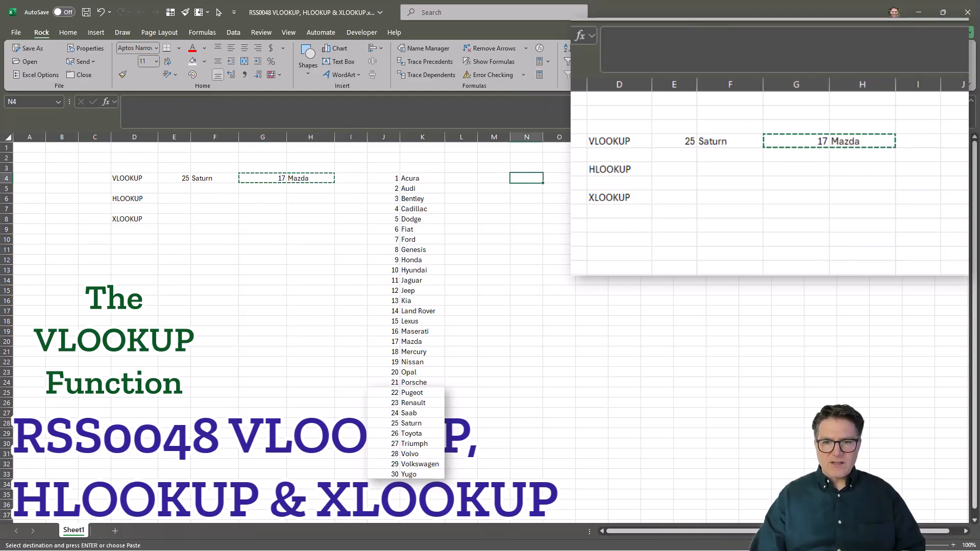
pyautogui.hotkey('ctrl', 'v')
pyautogui.moveTo(526, 179); pyautogui.dragTo(554, 474)
pyautogui.press('Return')
pyautogui.moveTo(556, 178); pyautogui.dragTo(564, 466)
pyautogui.click(645, 361)
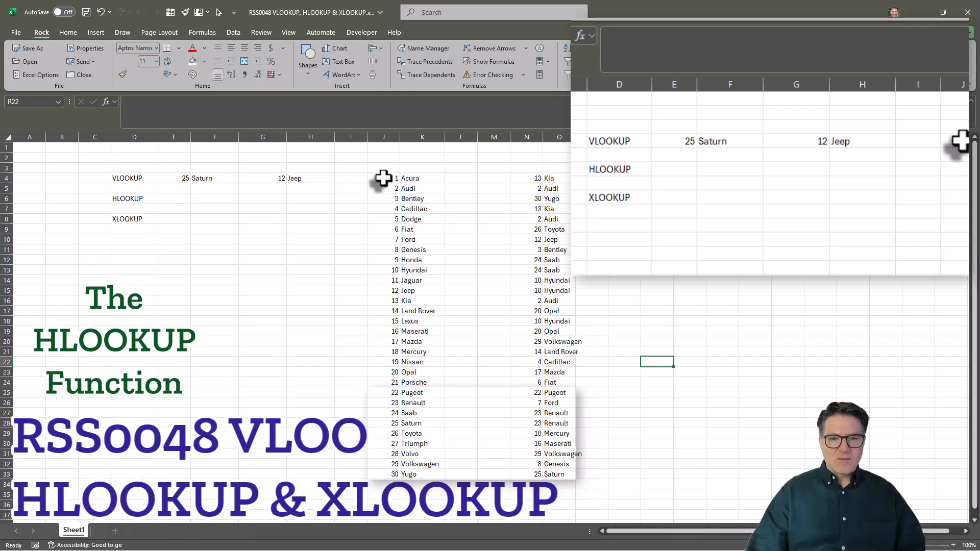
# Step: Copy the numbers 1 to 30 from J4:J33 and paste them as transposed values across row 1, starting at K1
pyautogui.moveTo(383, 178); pyautogui.dragTo(372, 473)
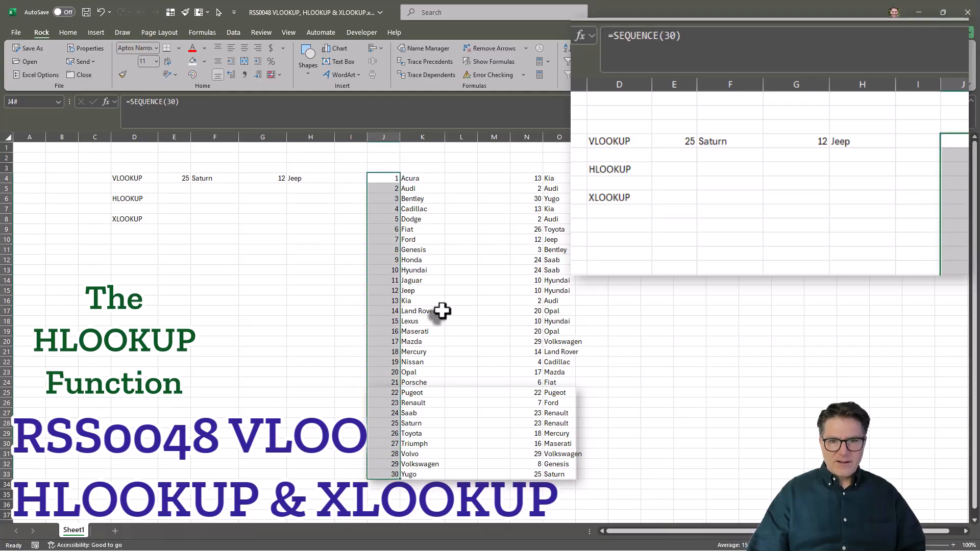
pyautogui.hotkey('ctrl', 'c')
pyautogui.click(310, 239)
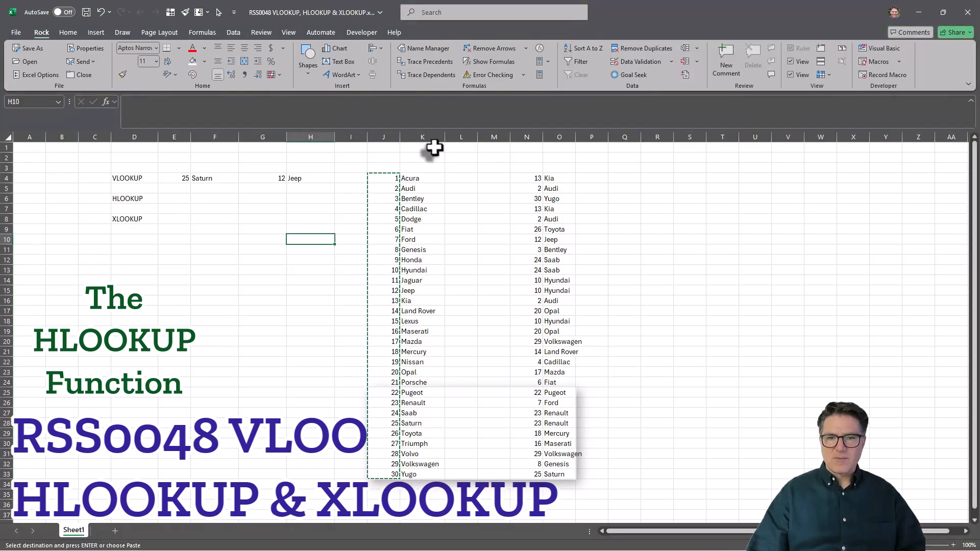
pyautogui.click(434, 148)
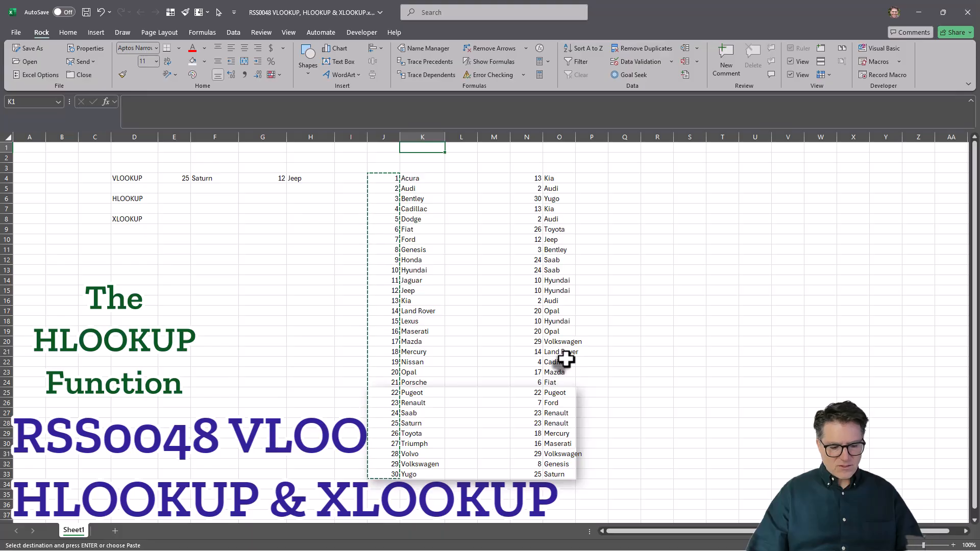
pyautogui.hotkey('alt', 'e')
pyautogui.press('s')
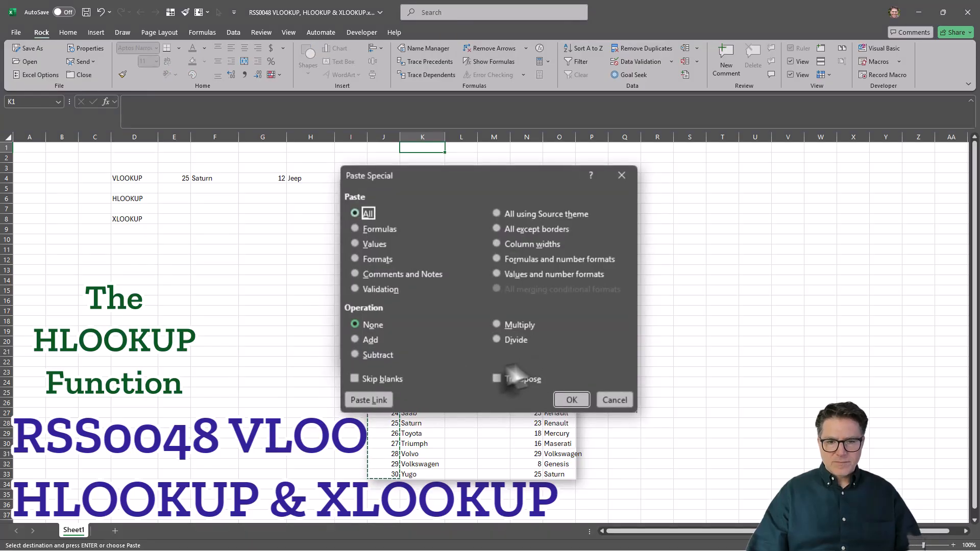
pyautogui.press('v')
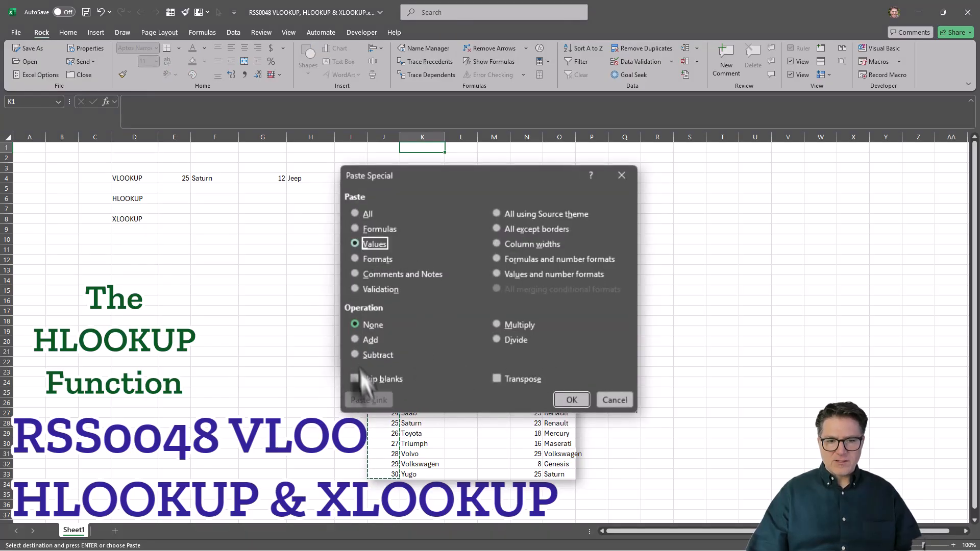
pyautogui.click(496, 379)
pyautogui.click(570, 400)
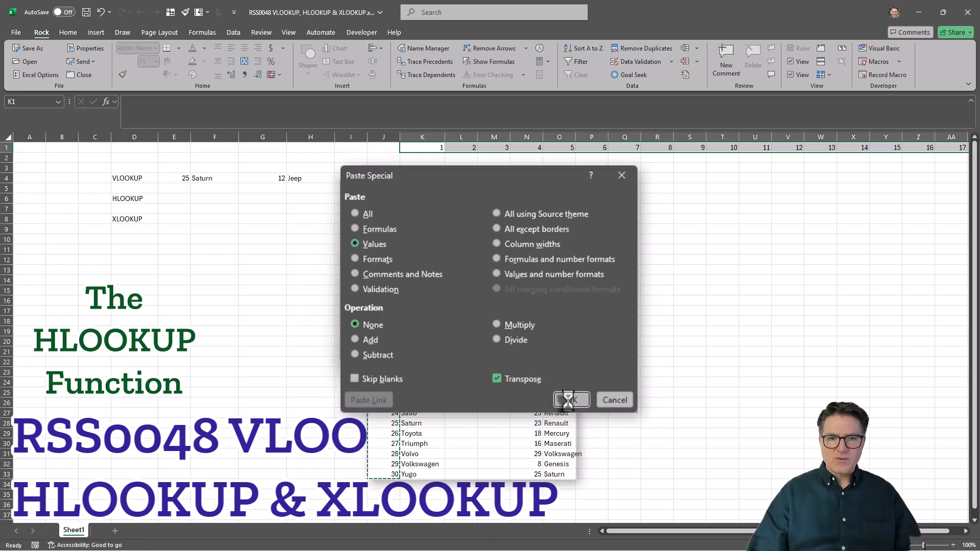
# Step: Copy the car brands from K4:K33 and paste them transposed across row 2, starting at K2
pyautogui.moveTo(412, 180); pyautogui.dragTo(427, 475)
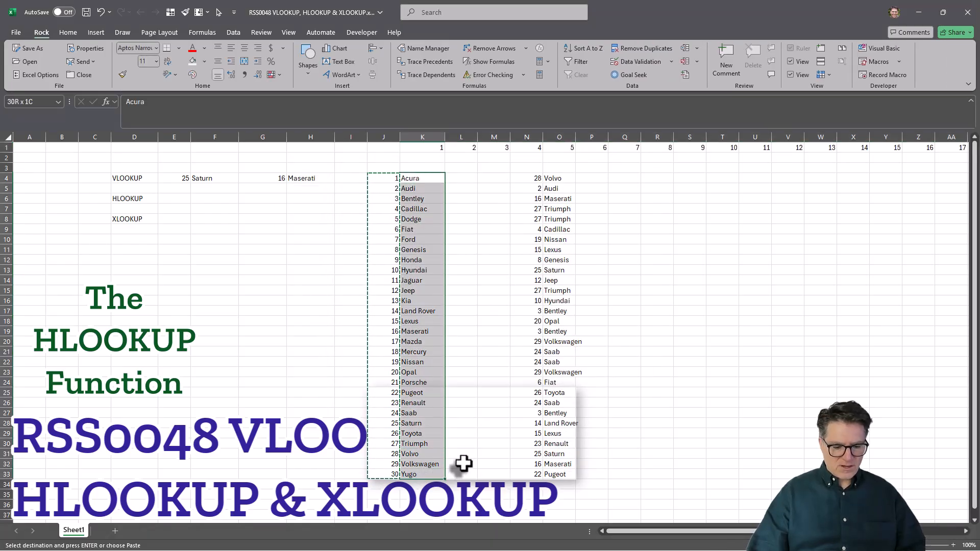
pyautogui.hotkey('ctrl', 'c')
pyautogui.click(434, 159)
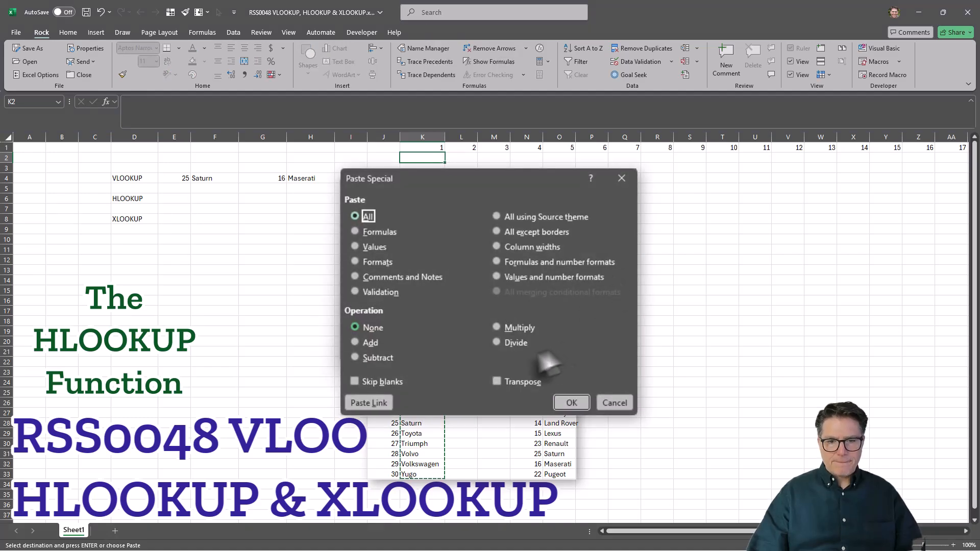
pyautogui.click(496, 381)
pyautogui.click(571, 403)
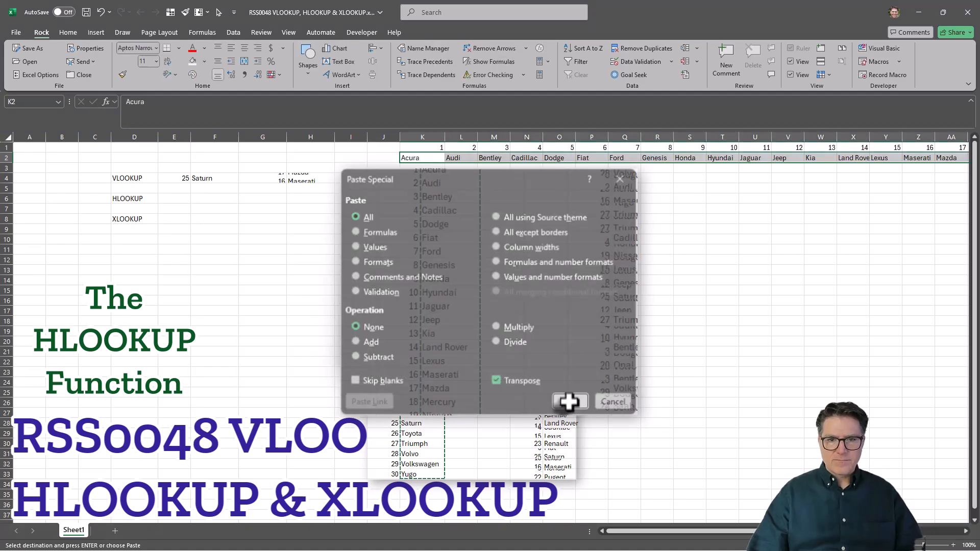
# Step: Copy the random number formulas from N4:N33 into Q4:Q33
pyautogui.click(648, 179)
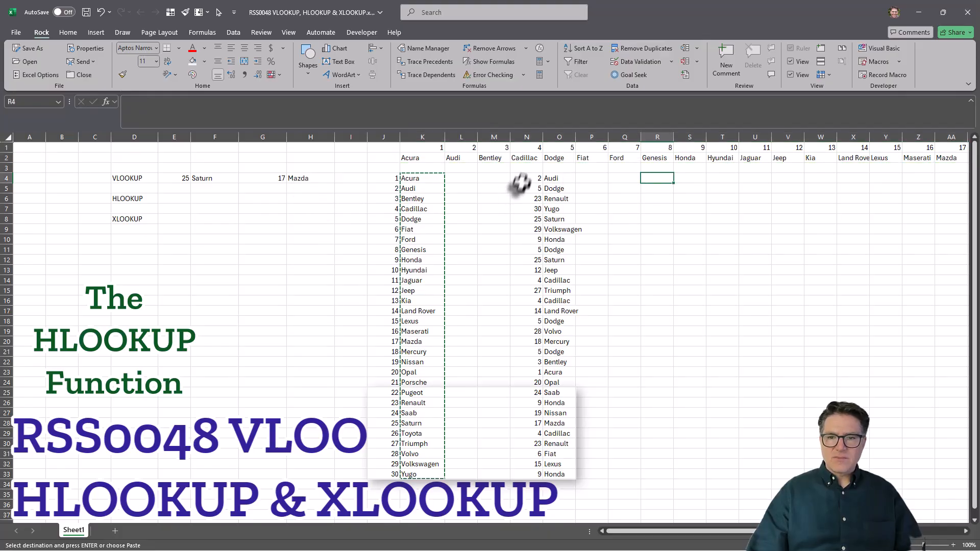
pyautogui.moveTo(526, 178); pyautogui.dragTo(521, 475)
pyautogui.hotkey('ctrl', 'c')
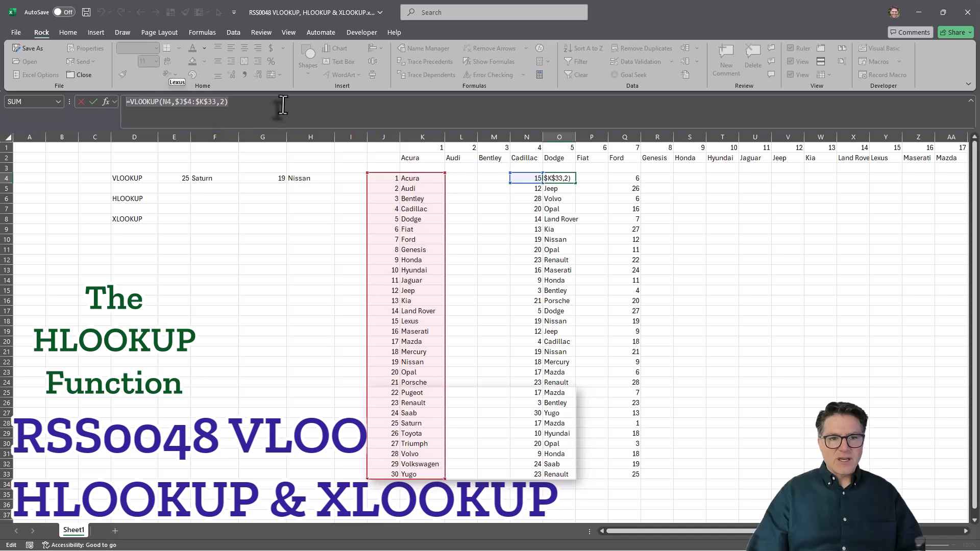
# Step: Copy the VLOOKUP formula text from cell O4 and paste it into cell R4
pyautogui.press('Return')
pyautogui.click(656, 179)
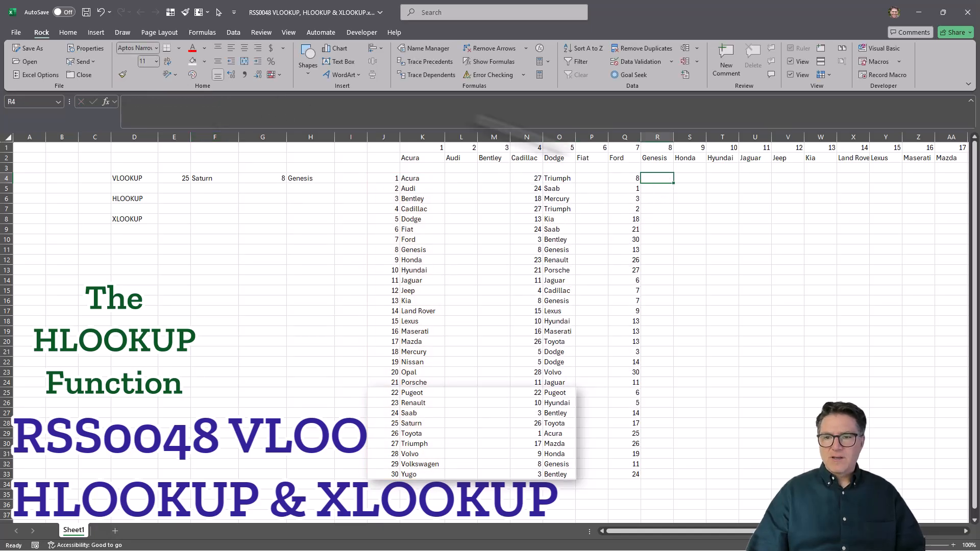
pyautogui.click(252, 106)
pyautogui.hotkey('ctrl', 'v')
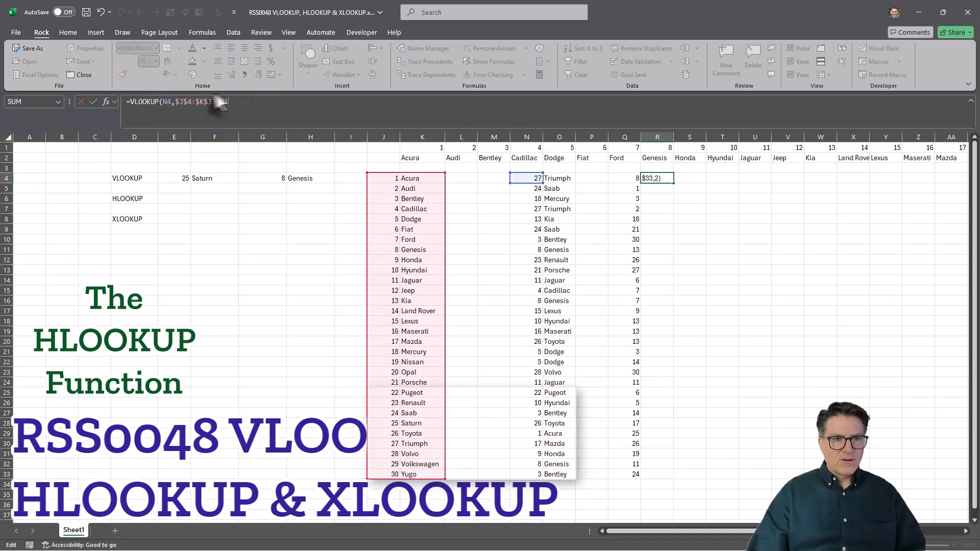
# Step: Replace the table range in R4's formula with the horizontal table as the absolute reference $K$1:$AN$2
pyautogui.moveTo(175, 102); pyautogui.dragTo(199, 106)
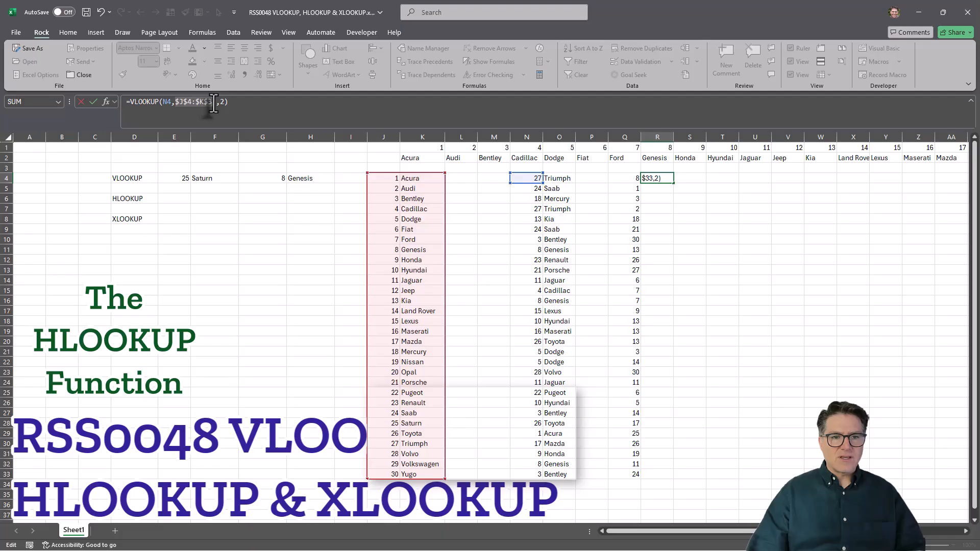
pyautogui.click(433, 148)
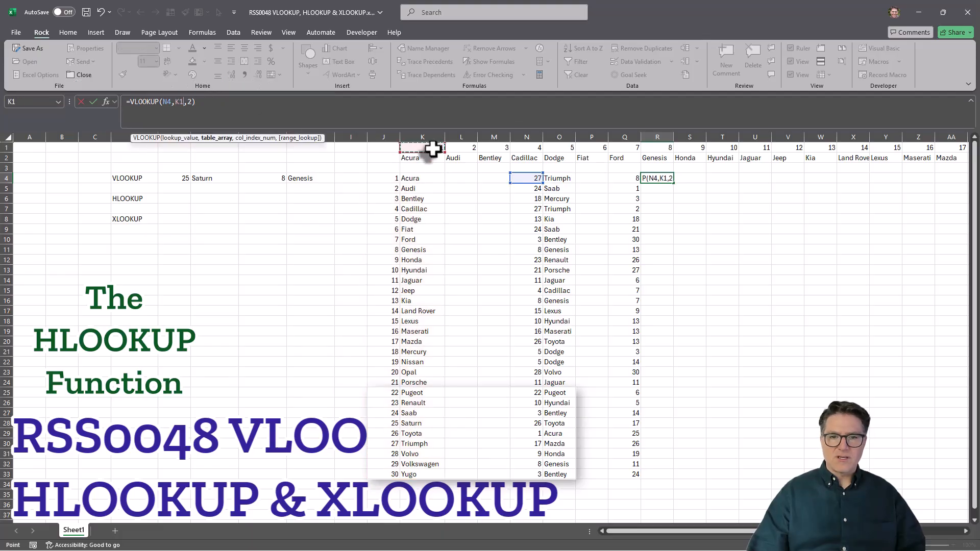
pyautogui.hotkey('shift', 'Down')
pyautogui.hotkey('ctrl', 'shift', 'Right')
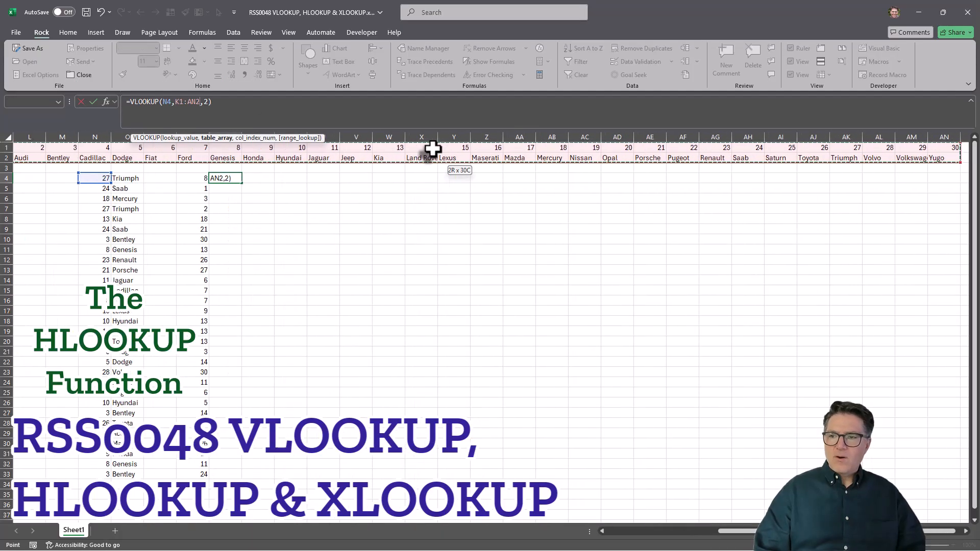
pyautogui.press('F4')
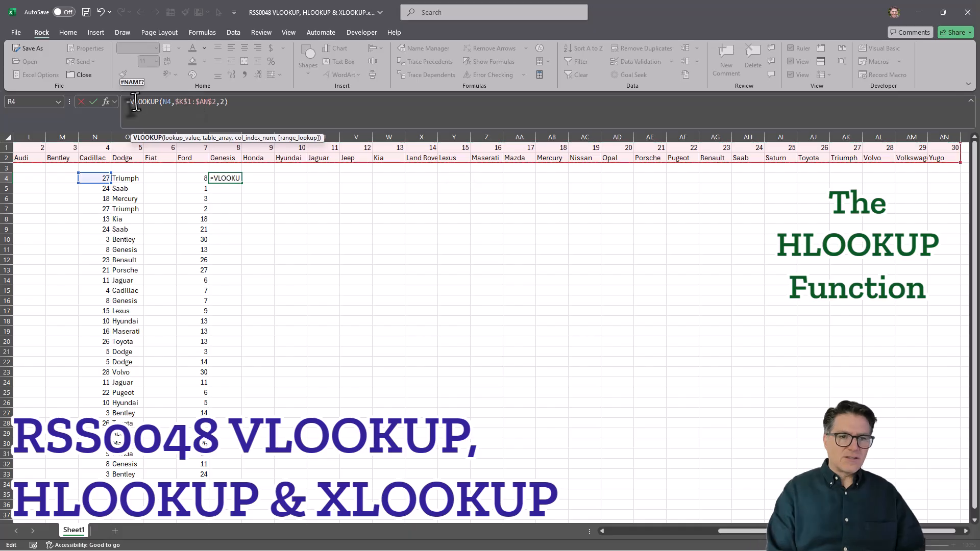
# Step: Change the function in R4's formula to HLOOKUP and review its table array and row index arguments
pyautogui.click(135, 102)
pyautogui.press('BackSpace')
pyautogui.write('H')
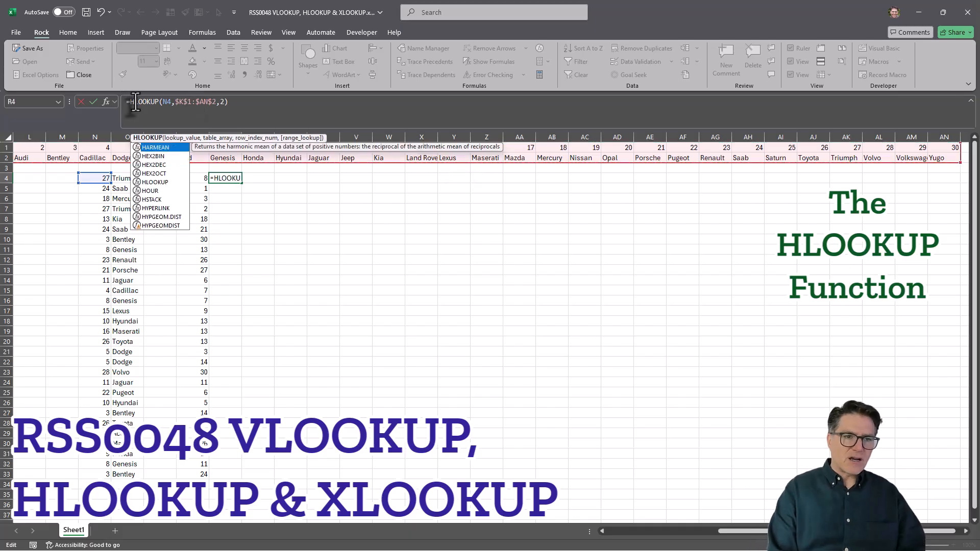
pyautogui.click(205, 104)
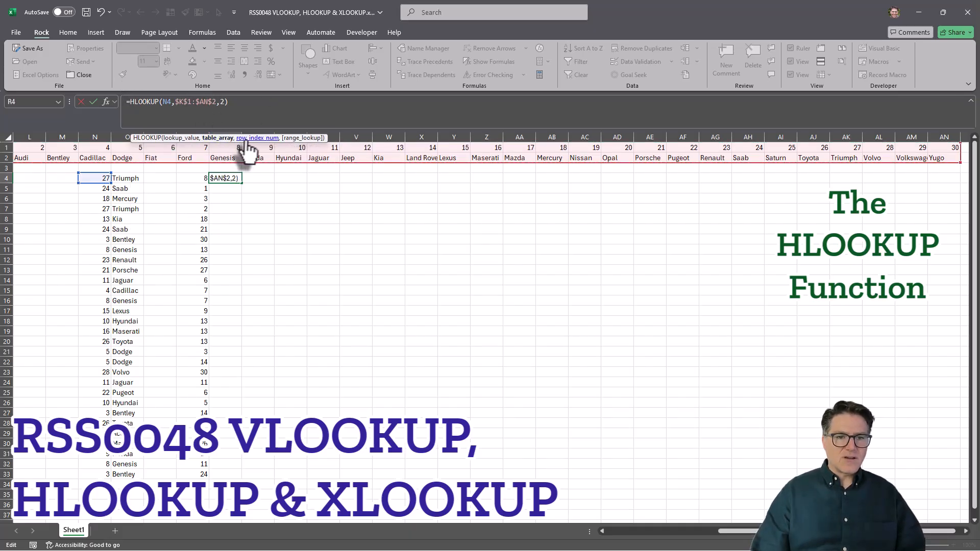
pyautogui.click(245, 106)
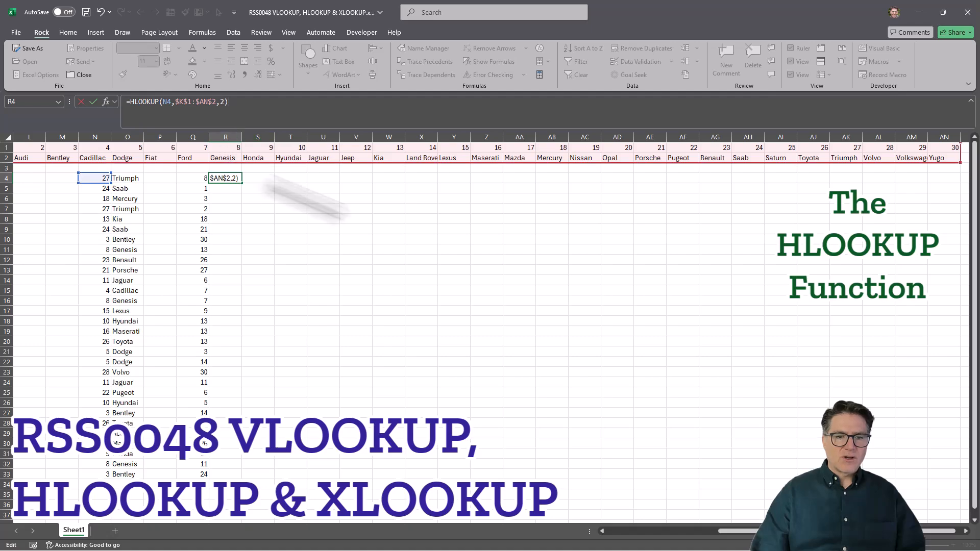
pyautogui.moveTo(722, 531); pyautogui.dragTo(602, 536)
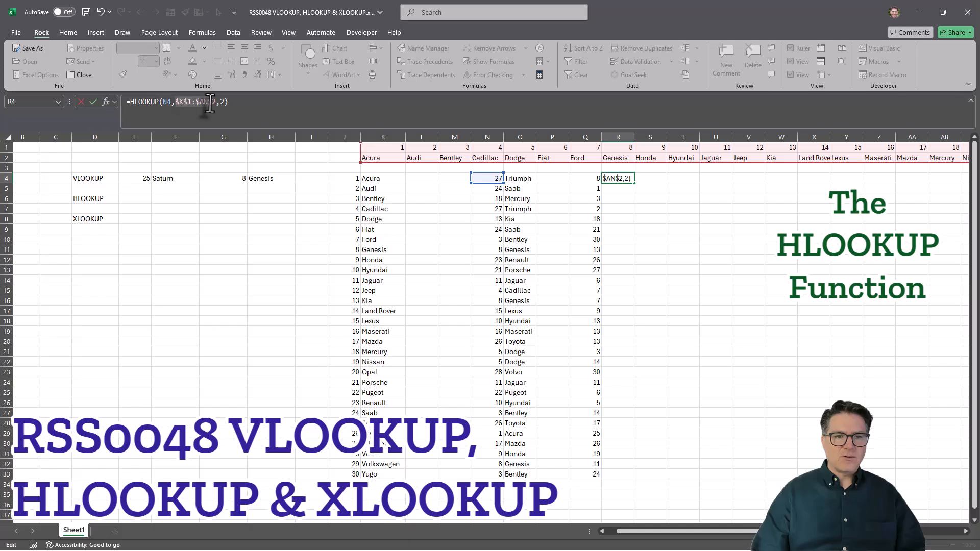
# Step: Change the lookup value in R4's HLOOKUP formula from N4 to Q4
pyautogui.moveTo(215, 102); pyautogui.dragTo(218, 102)
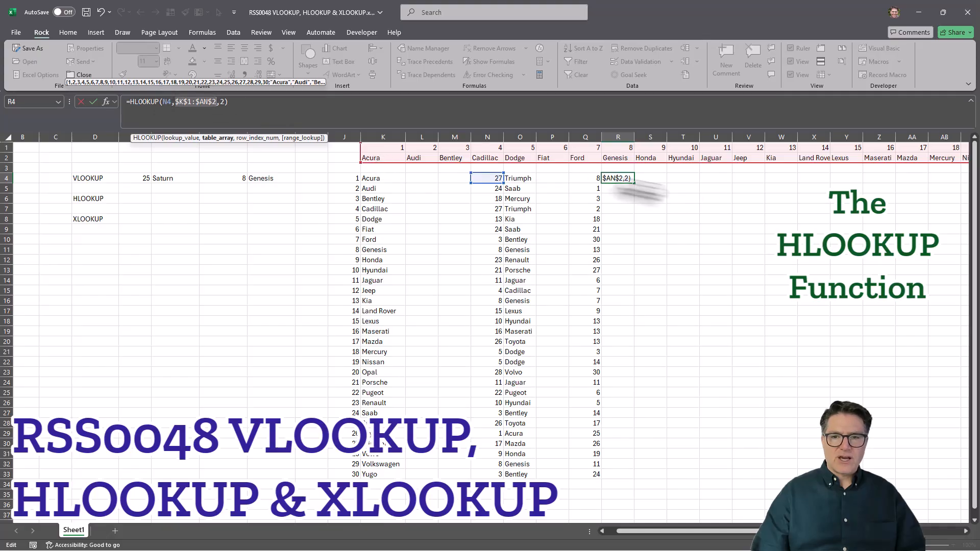
pyautogui.click(164, 102)
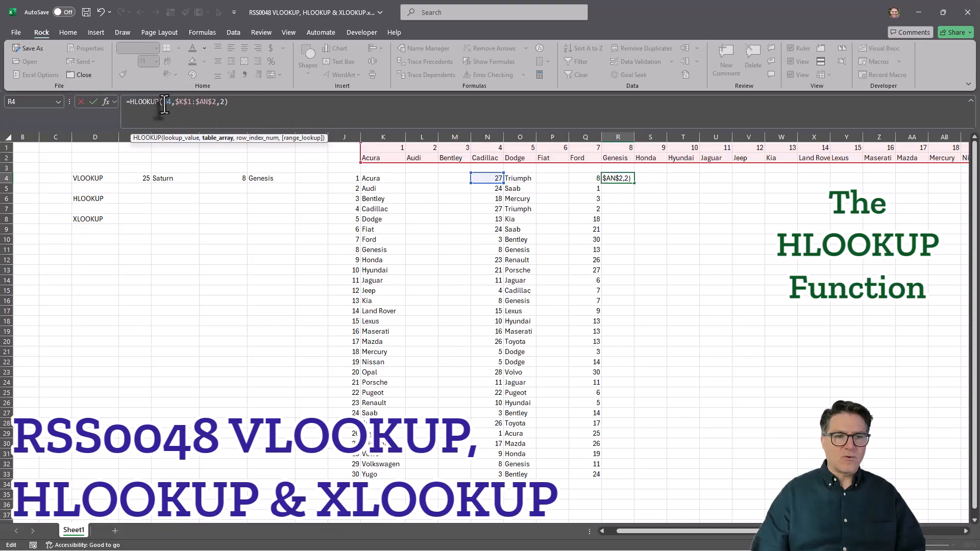
pyautogui.click(163, 102)
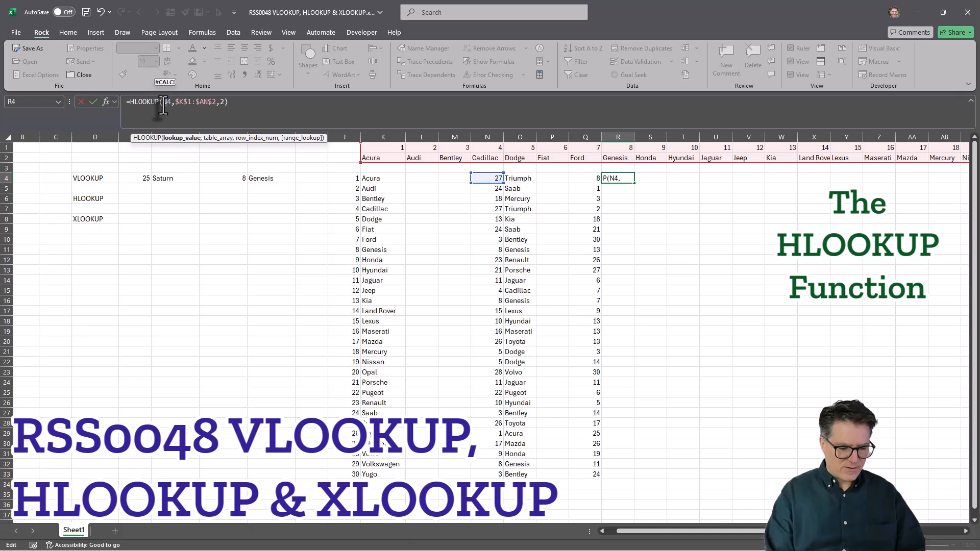
pyautogui.press('Delete')
pyautogui.write('Q')
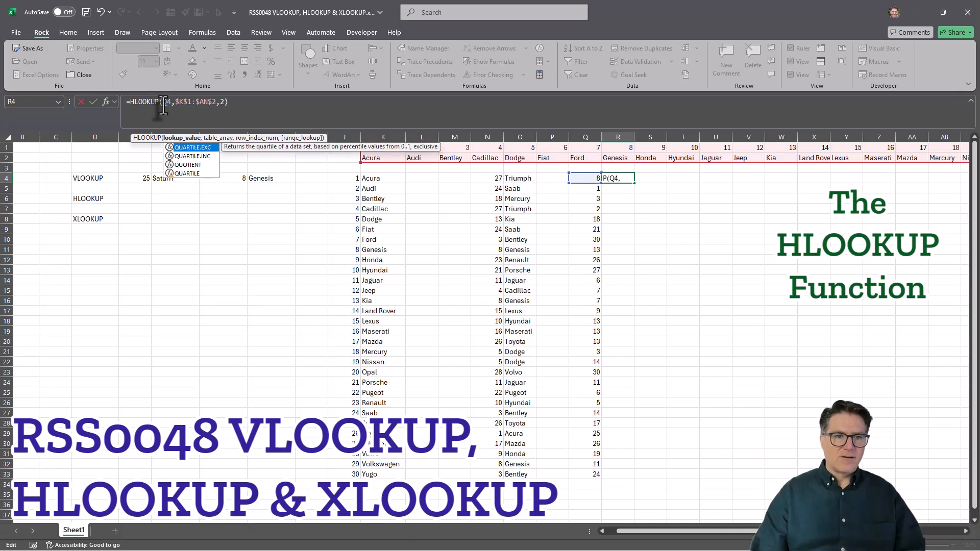
pyautogui.click(246, 106)
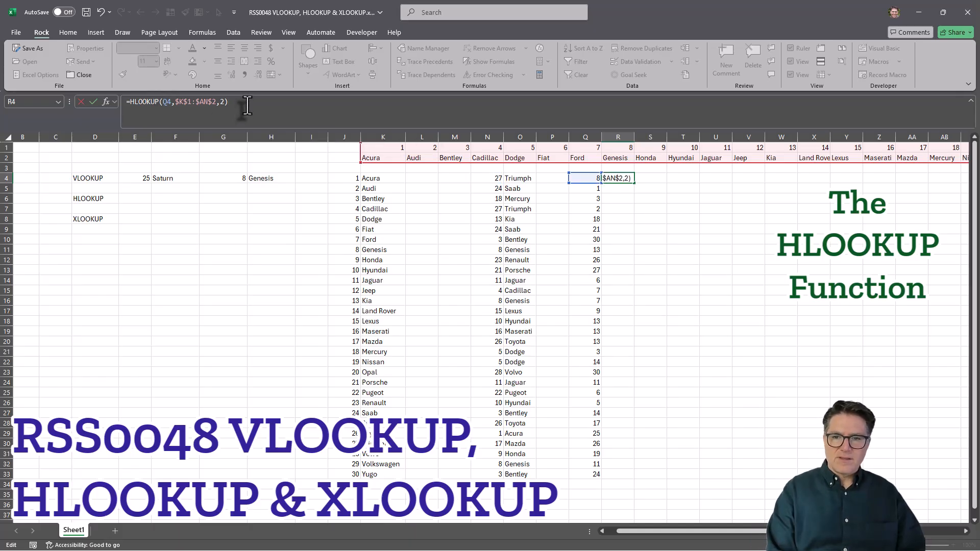
pyautogui.press('Return')
# Step: Fill the HLOOKUP formula from R4 down through R33
pyautogui.press('Up')
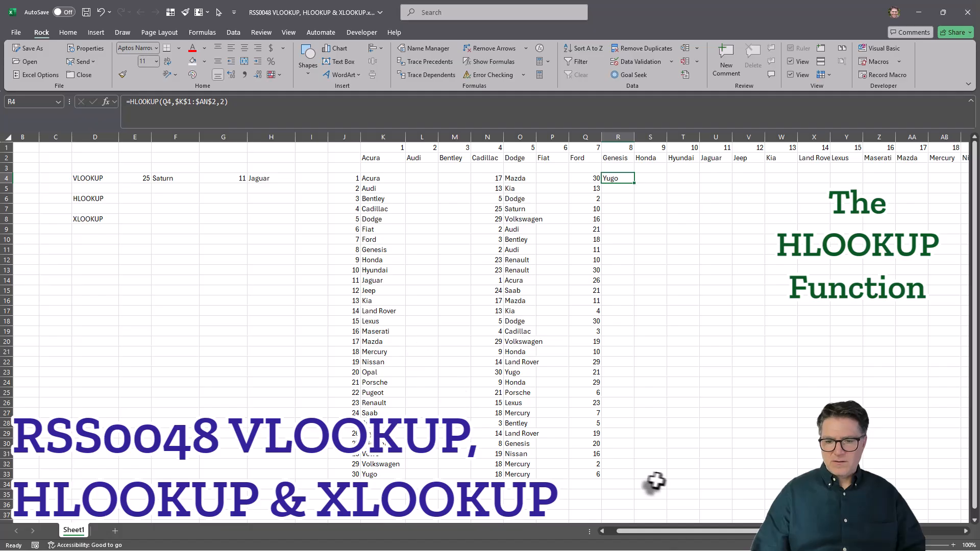
pyautogui.keyDown('shift'); pyautogui.click(624, 476); pyautogui.keyUp('shift')
pyautogui.hotkey('ctrl', 'd')
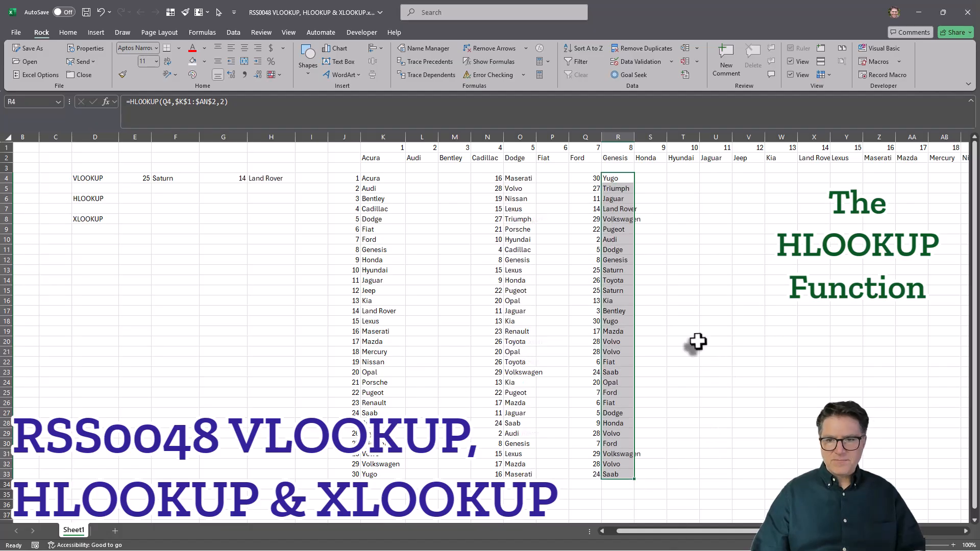
pyautogui.click(692, 341)
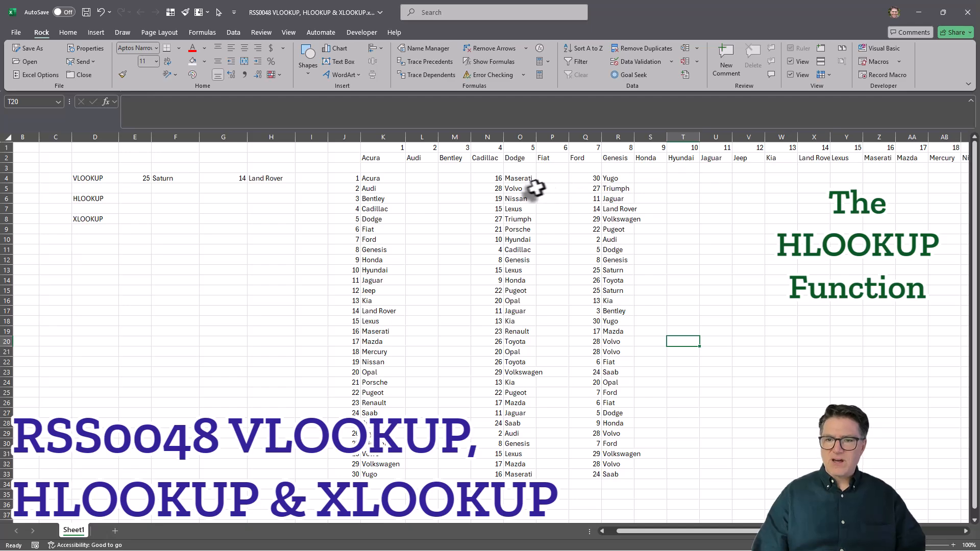
# Step: Replace Cadillac with Chevrolet in cell N2 of the horizontal table
pyautogui.click(482, 159)
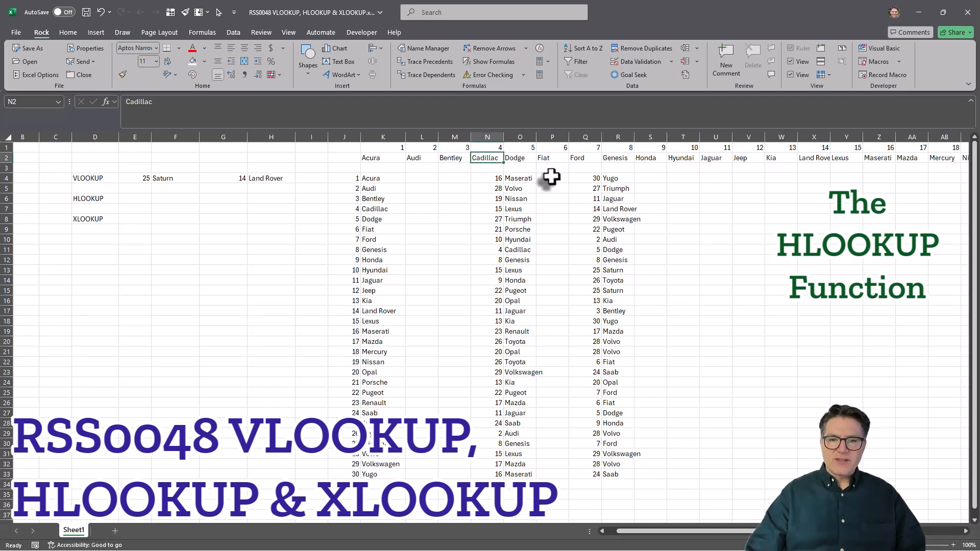
pyautogui.write('Chevrolet')
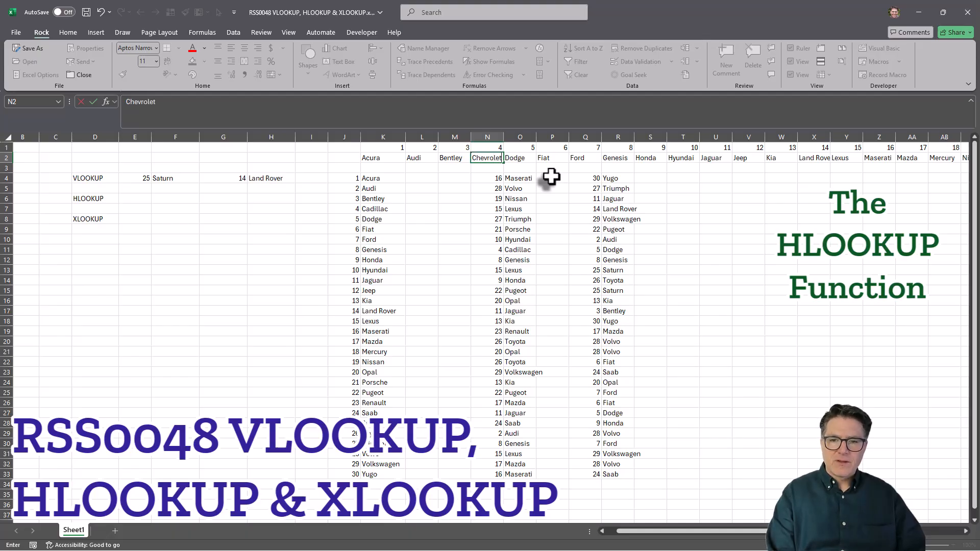
pyautogui.press('Return')
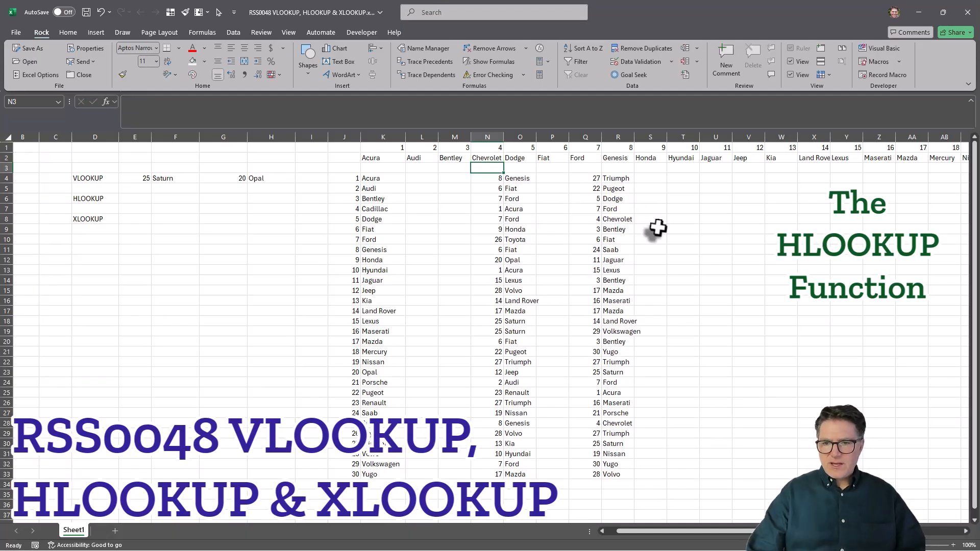
# Step: Recalculate the random numbers and compare the brands that the VLOOKUP and HLOOKUP lists return for number 4
pyautogui.moveTo(587, 220); pyautogui.dragTo(617, 219)
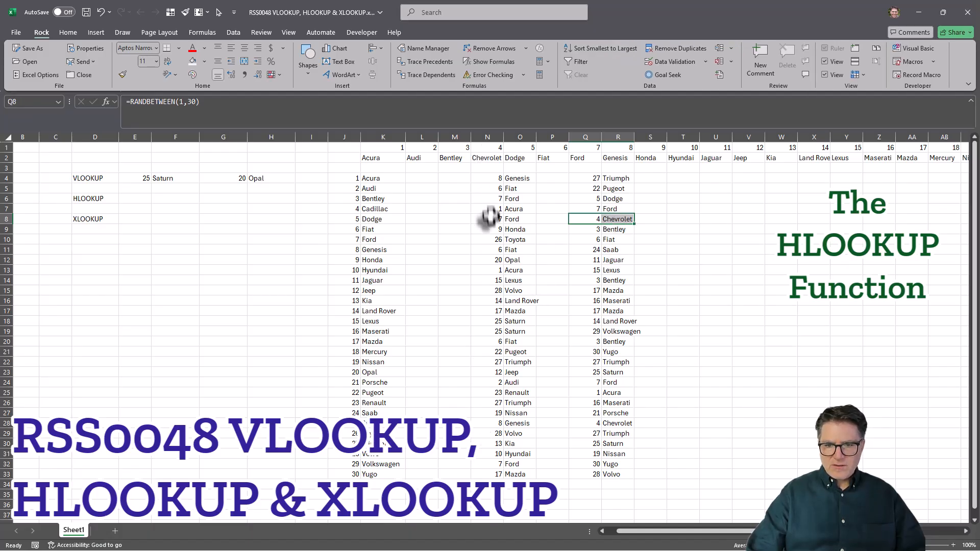
pyautogui.click(537, 72)
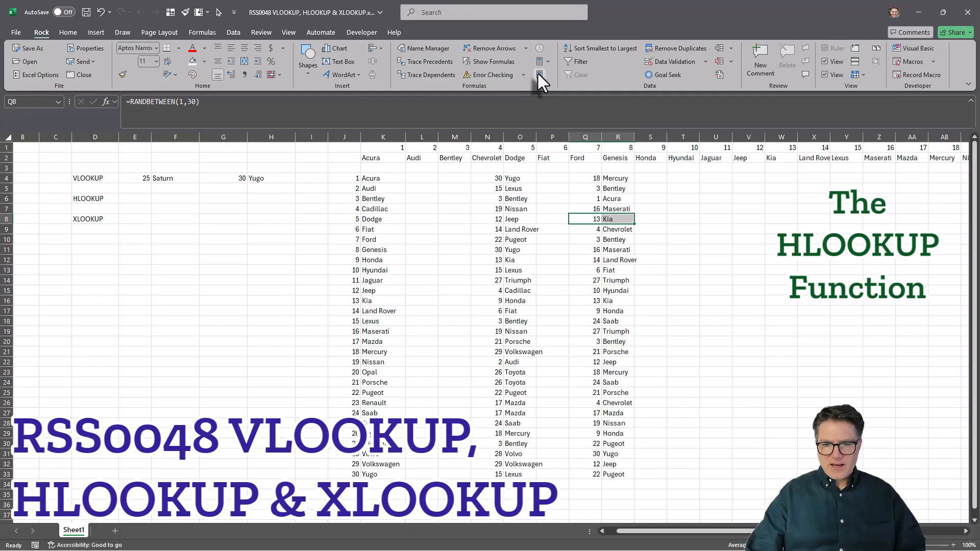
pyautogui.moveTo(495, 291); pyautogui.dragTo(510, 291)
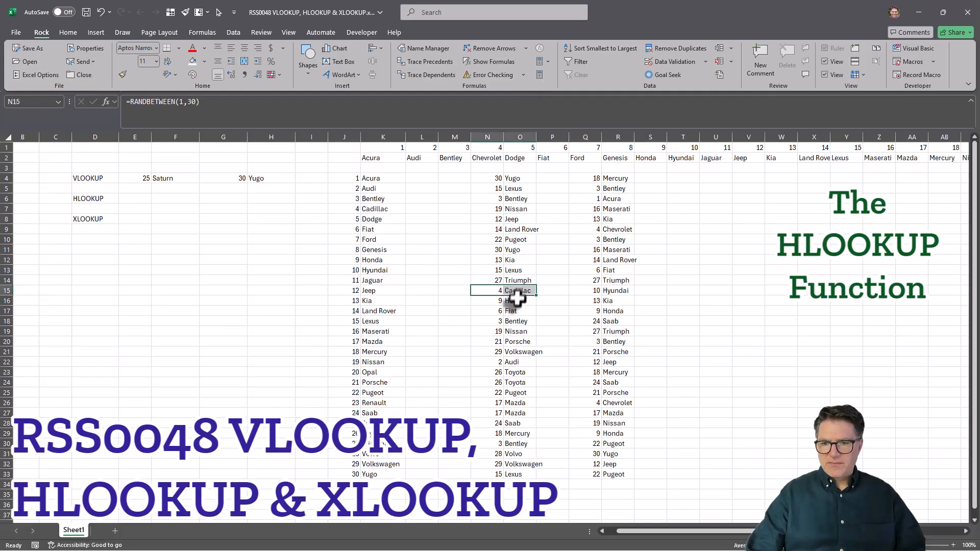
pyautogui.moveTo(592, 229); pyautogui.dragTo(614, 228)
# Step: Inspect the table ranges used by the HLOOKUP formula in R17 and the VLOOKUP formula in O16
pyautogui.click(605, 311)
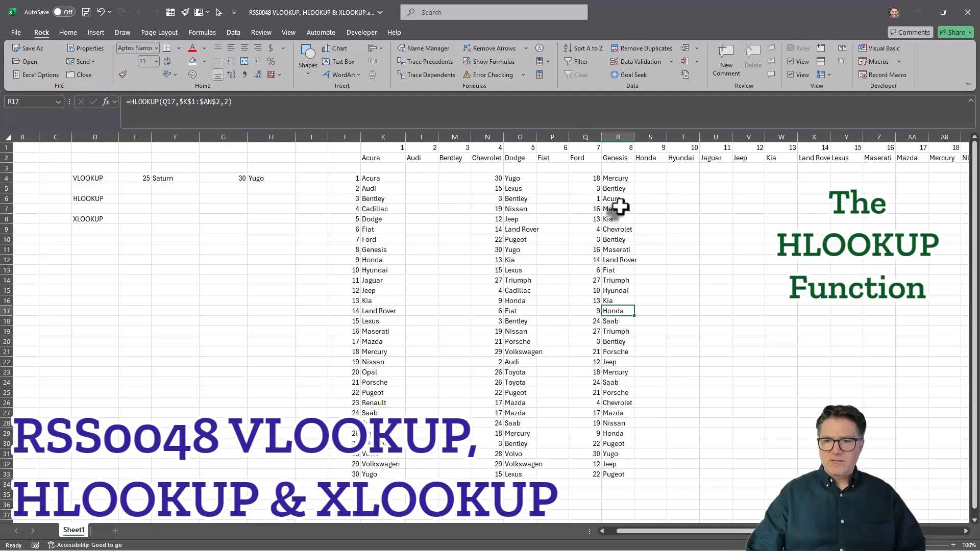
pyautogui.click(573, 111)
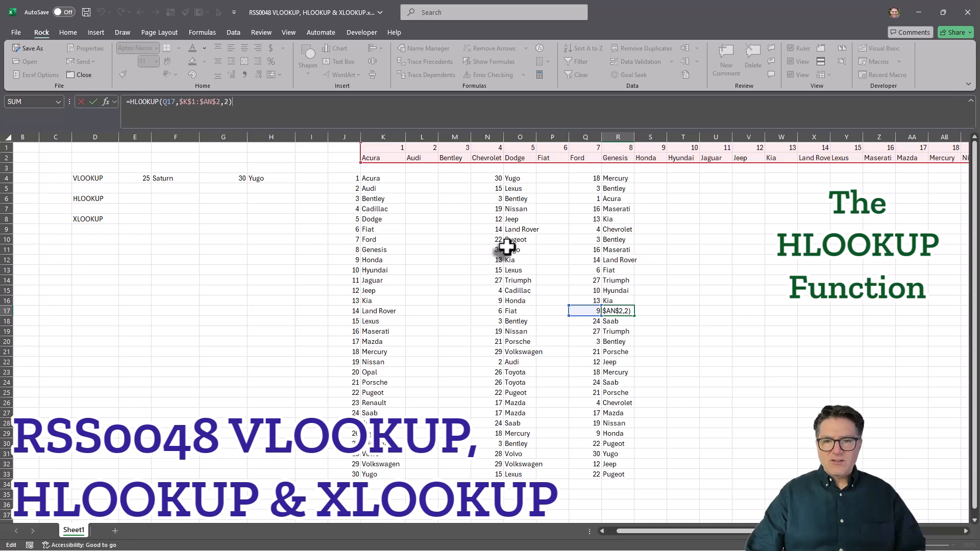
pyautogui.press('Tab')
pyautogui.click(513, 301)
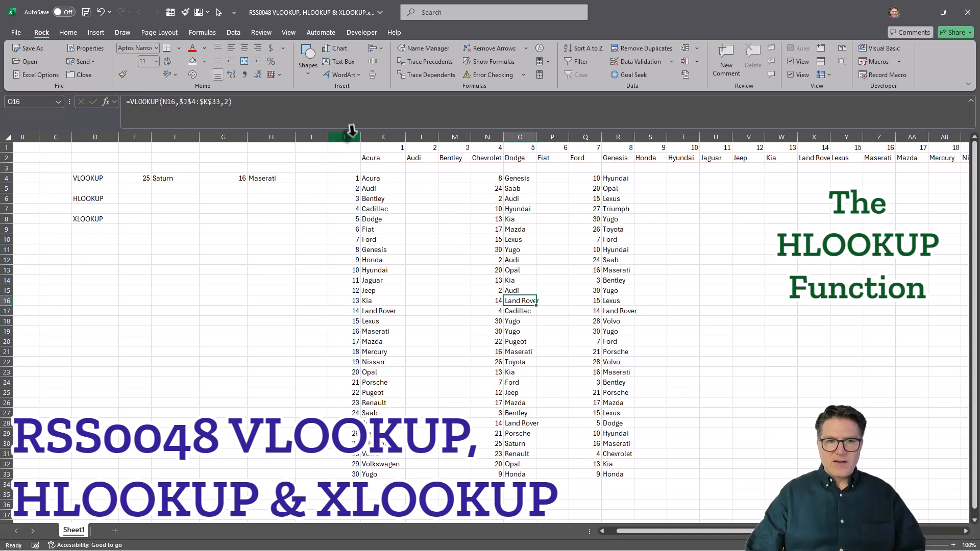
pyautogui.click(346, 119)
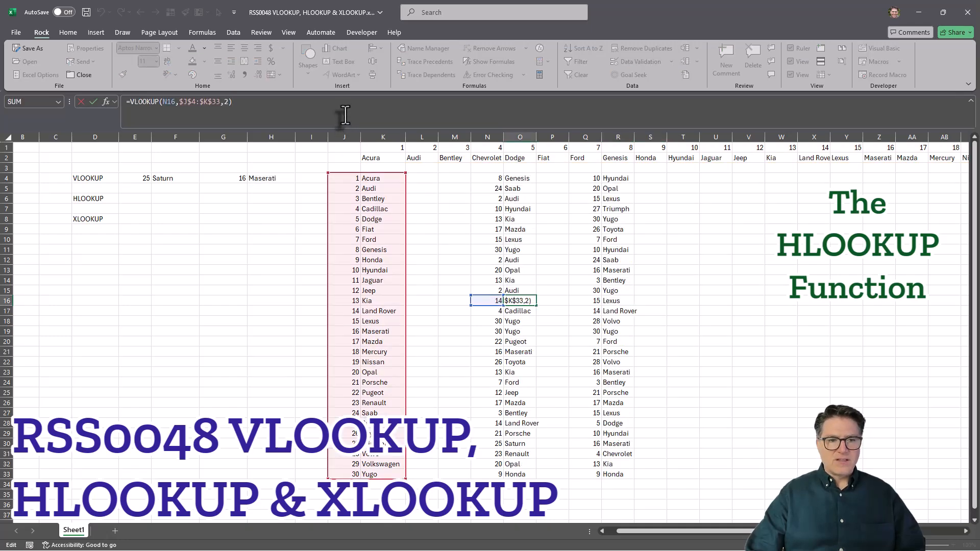
pyautogui.press('Tab')
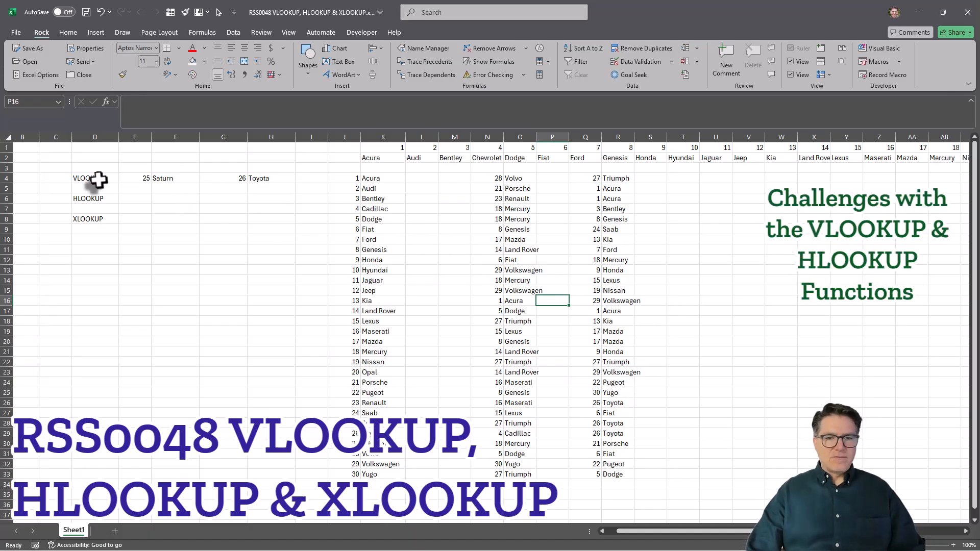
# Step: Enter each car brand's country in I4:I33, beginning with Japan, Germany and UK
pyautogui.click(312, 179)
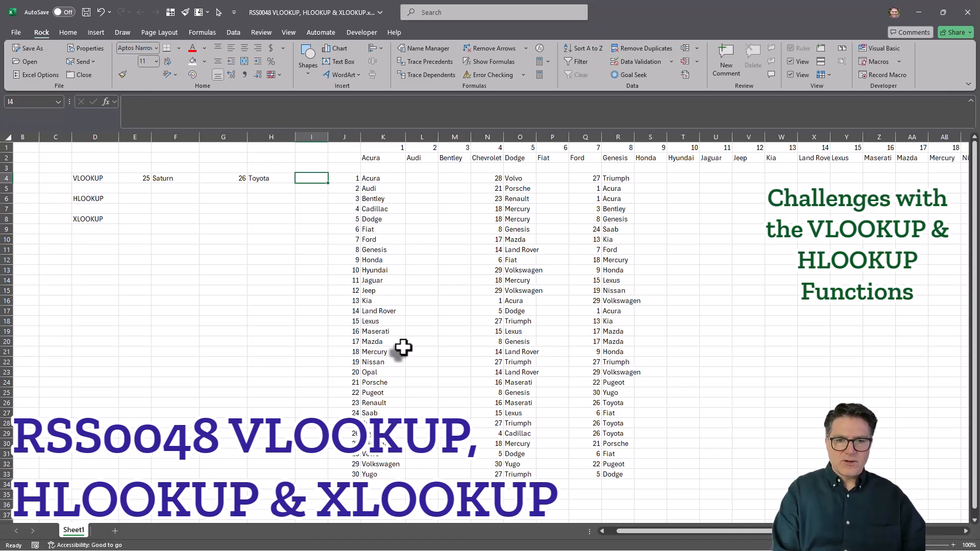
pyautogui.write('J')
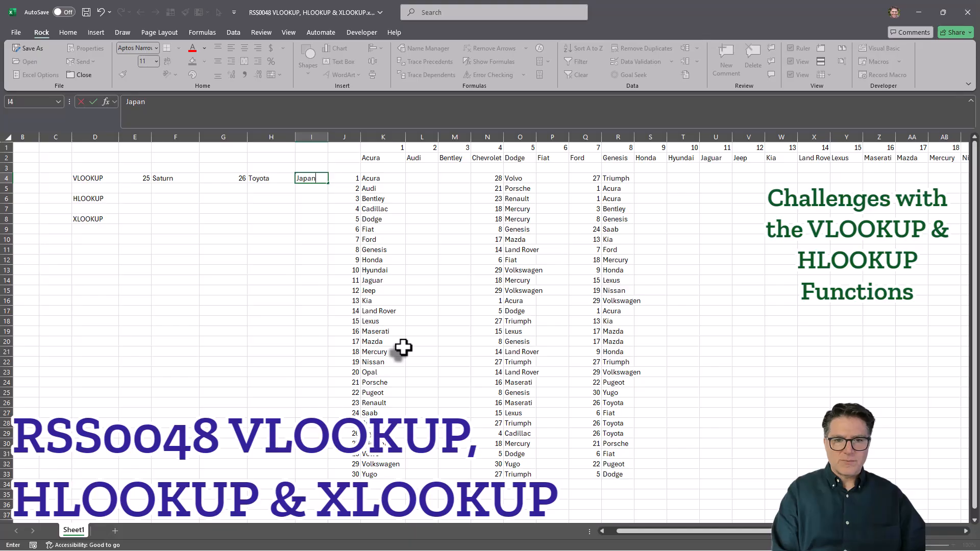
pyautogui.write('apan')
pyautogui.press('Return')
pyautogui.write('Germany')
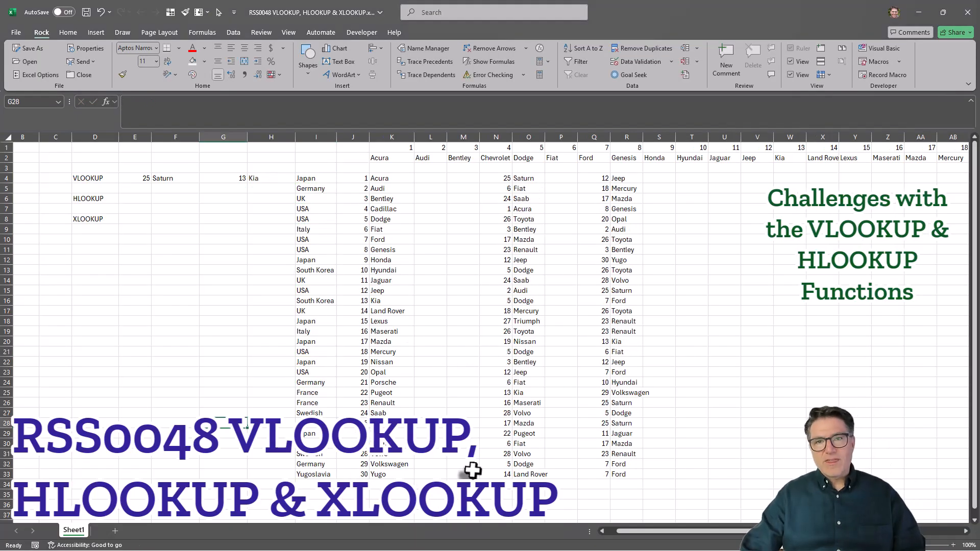
pyautogui.moveTo(316, 178); pyautogui.dragTo(300, 475)
pyautogui.click(238, 434)
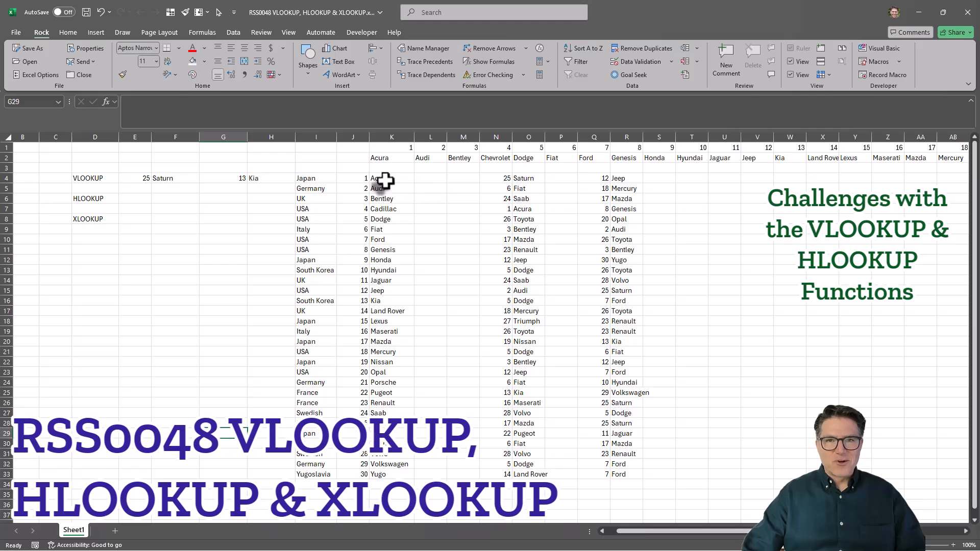
# Step: Copy the VLOOKUP lookup number 25 from E4 down into E5
pyautogui.click(95, 178)
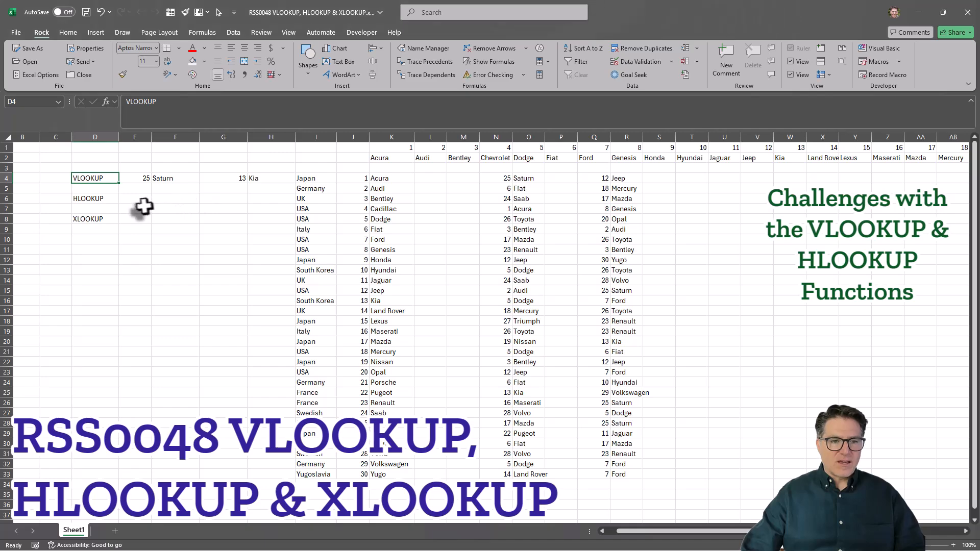
pyautogui.click(135, 188)
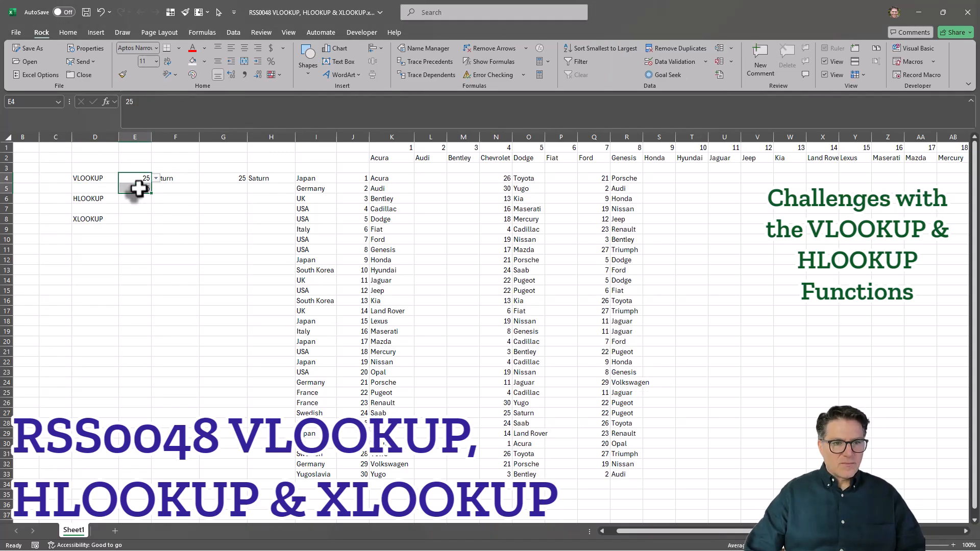
pyautogui.click(139, 189)
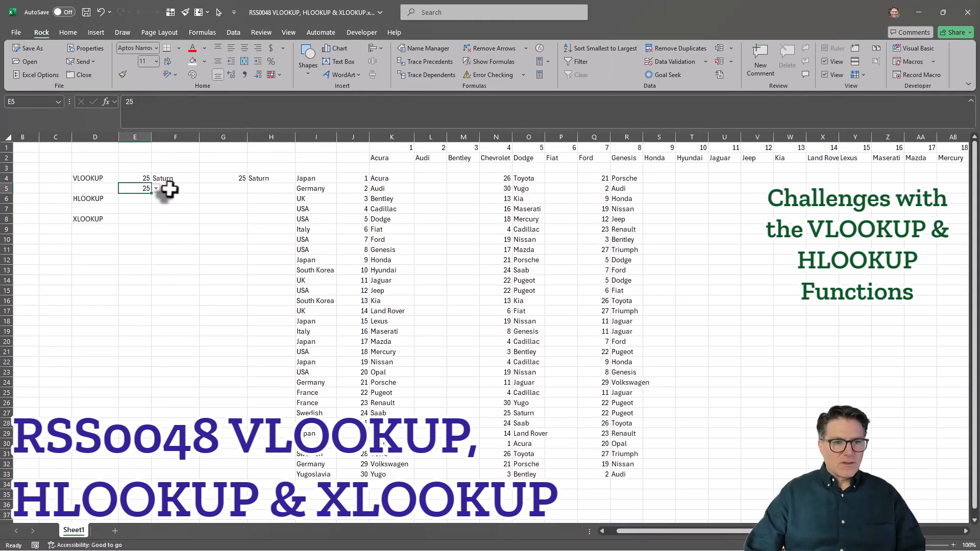
# Step: Copy the VLOOKUP formula text from cell F4 and paste it into cell F5
pyautogui.click(171, 190)
pyautogui.click(170, 178)
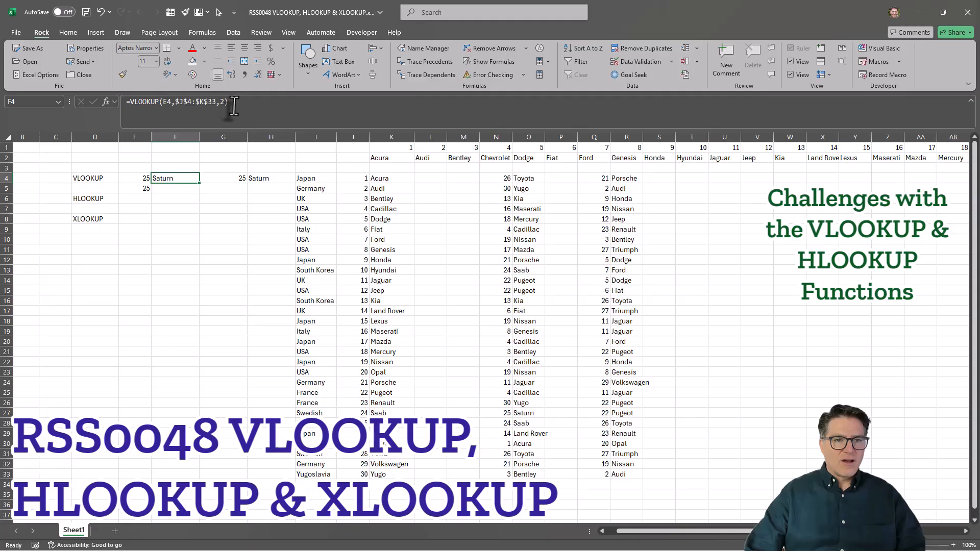
pyautogui.click(233, 106)
pyautogui.hotkey('ctrl', 'c')
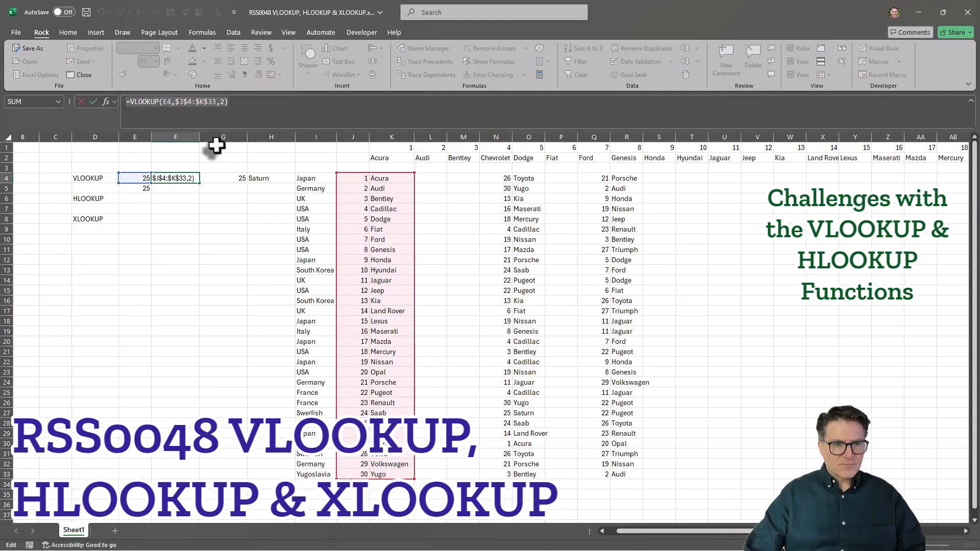
pyautogui.doubleClick(185, 188)
pyautogui.hotkey('ctrl', 'v')
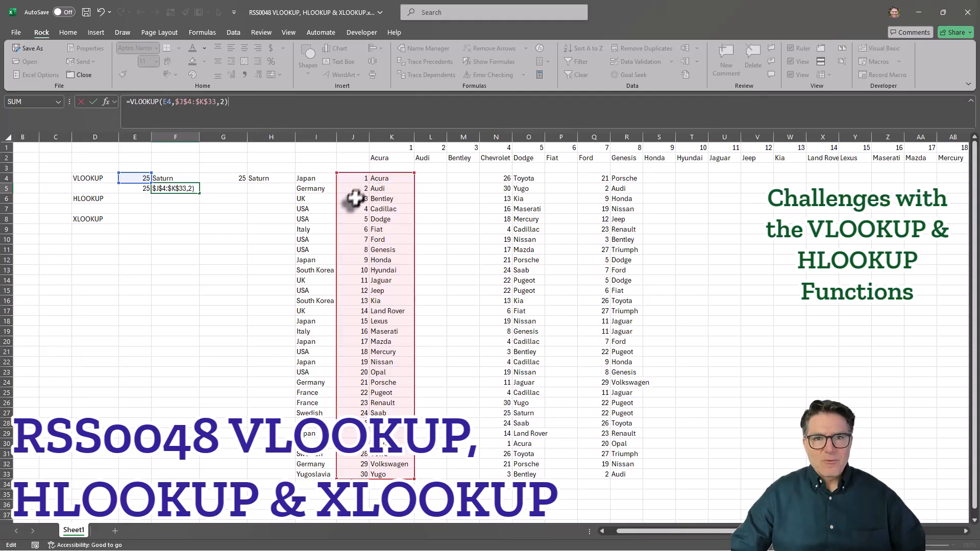
# Step: Try replacing the table range in F5's VLOOKUP formula with I4:K33 to include the country column, then discard the entry
pyautogui.click(178, 101)
pyautogui.moveTo(176, 102); pyautogui.dragTo(216, 101)
pyautogui.moveTo(303, 179); pyautogui.dragTo(377, 459)
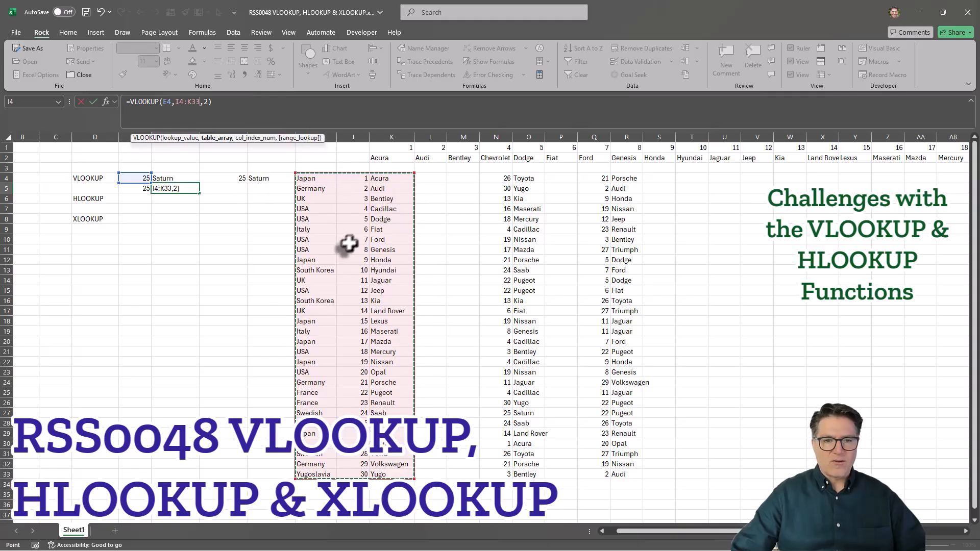
pyautogui.press('Escape')
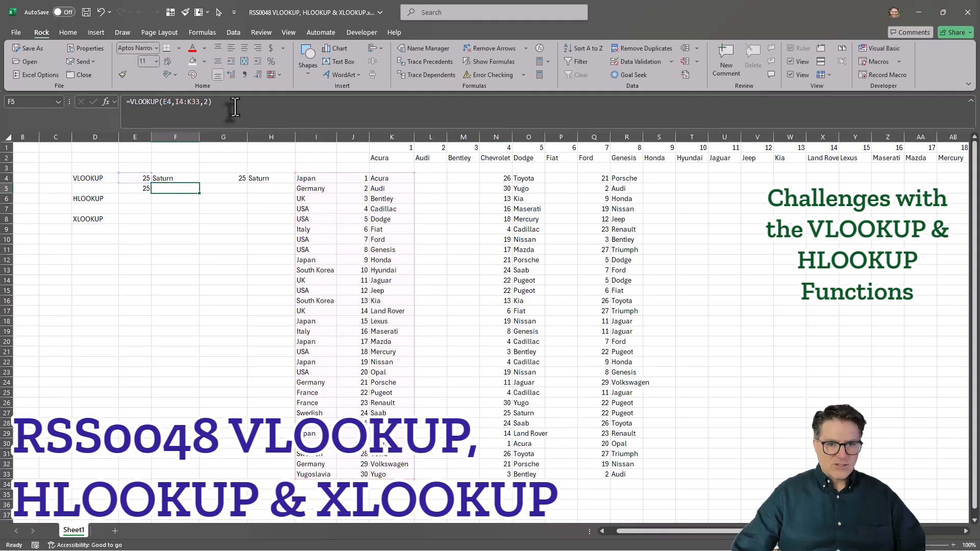
pyautogui.click(185, 208)
pyautogui.press('Up')
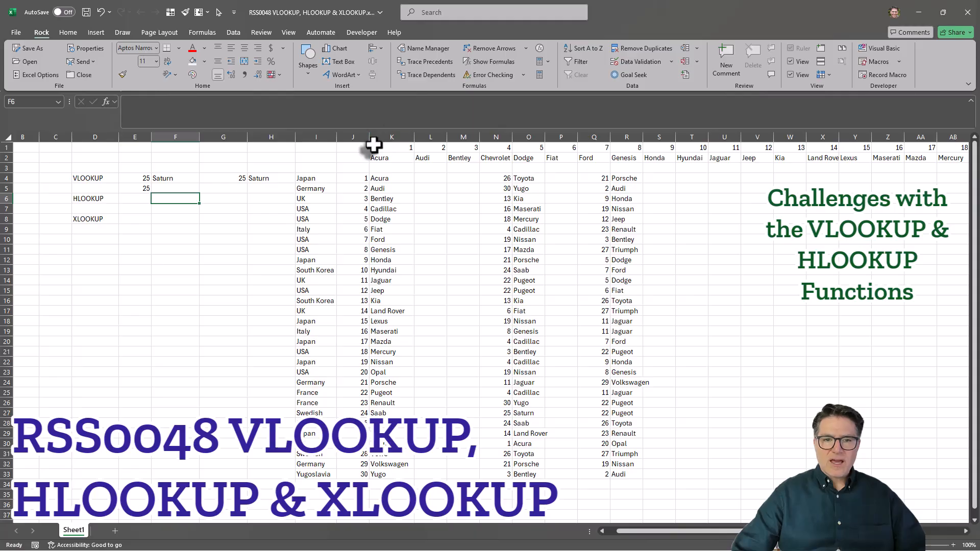
# Step: Insert a blank row above the horizontal table's number row
pyautogui.rightClick(7, 147)
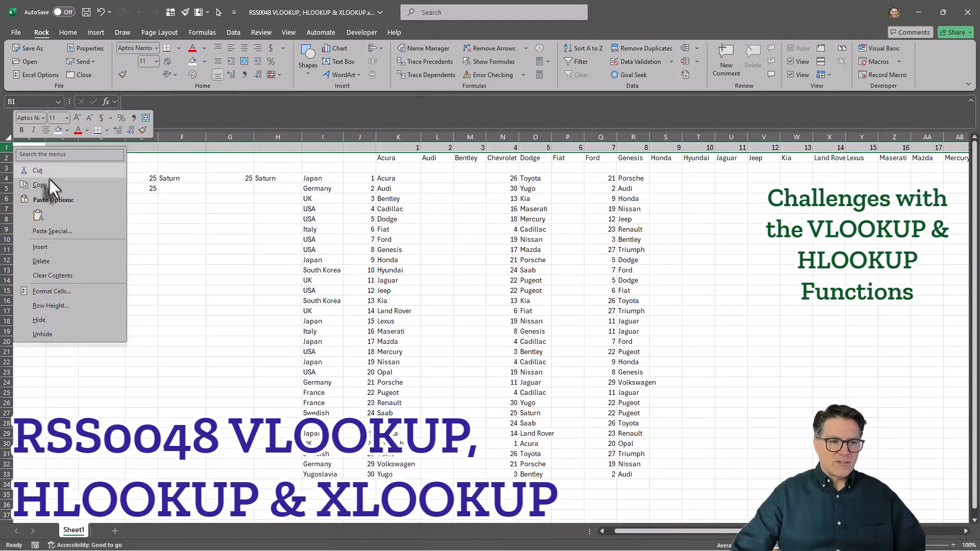
pyautogui.click(44, 245)
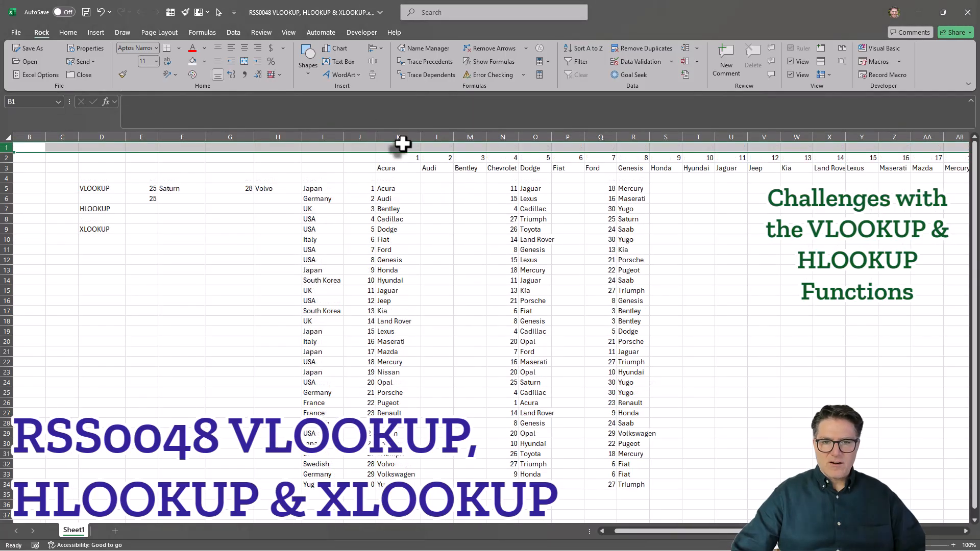
pyautogui.moveTo(405, 148); pyautogui.dragTo(766, 149)
pyautogui.press('Down')
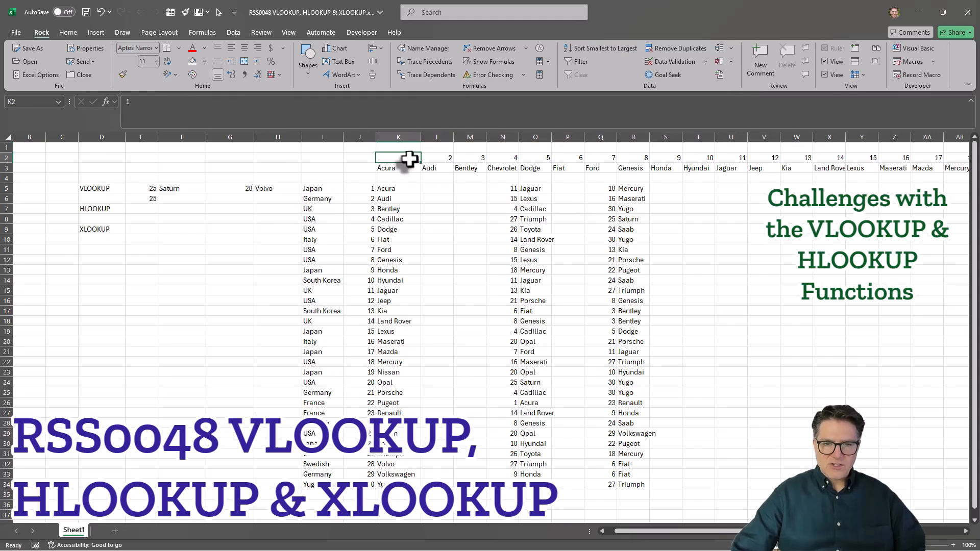
pyautogui.moveTo(409, 160); pyautogui.dragTo(932, 166)
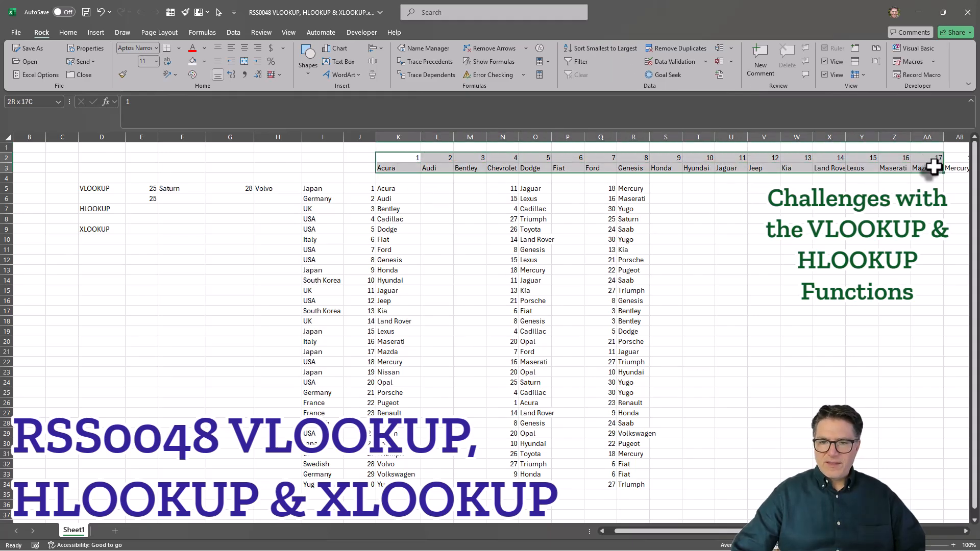
pyautogui.click(244, 212)
pyautogui.press('Left')
pyautogui.press('Left')
pyautogui.press('Left')
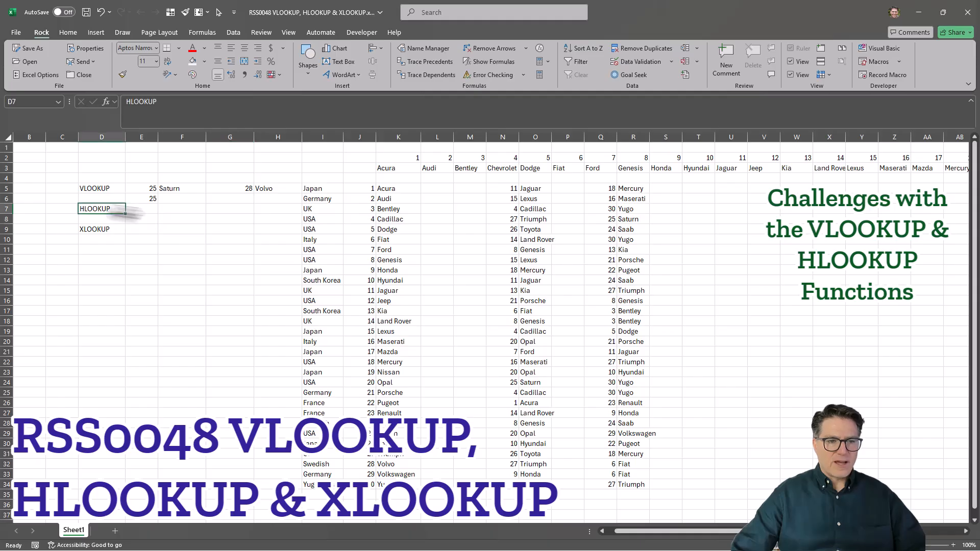
pyautogui.click(93, 231)
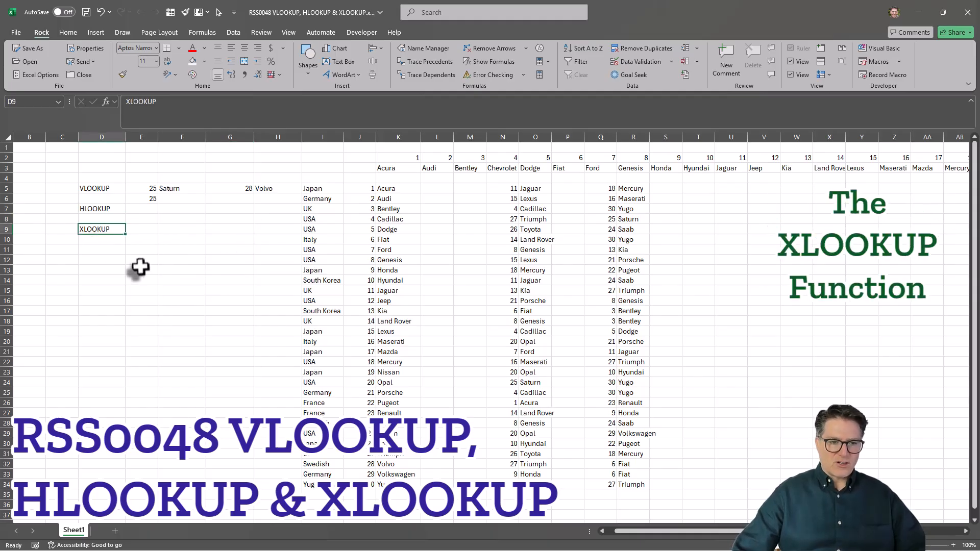
# Step: Enter 14 as the XLOOKUP lookup number in cell E9
pyautogui.click(152, 232)
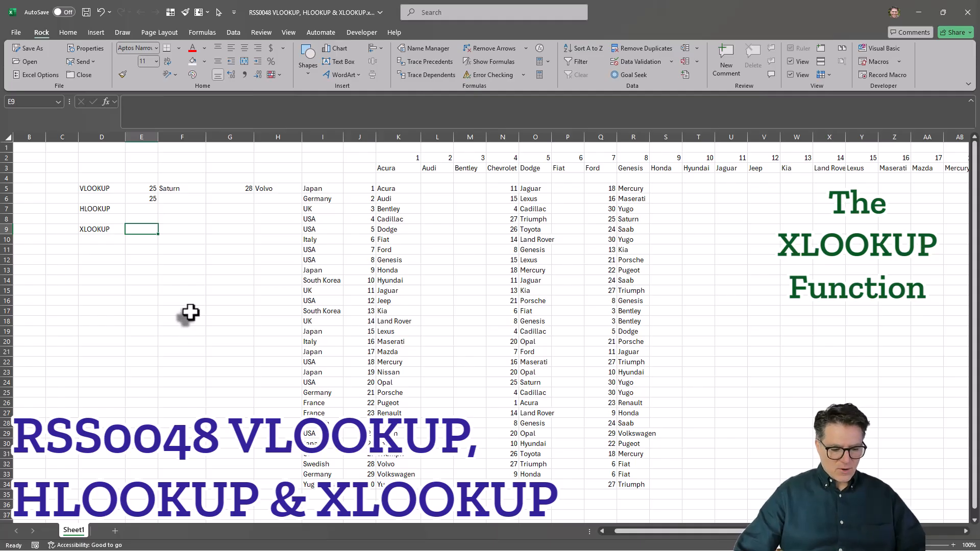
pyautogui.write('14')
pyautogui.press('Tab')
# Step: Enter =XLOOKUP(E9,J5#,K5:K34) in cell F9 to look up the car brand for the number in E9
pyautogui.write('=')
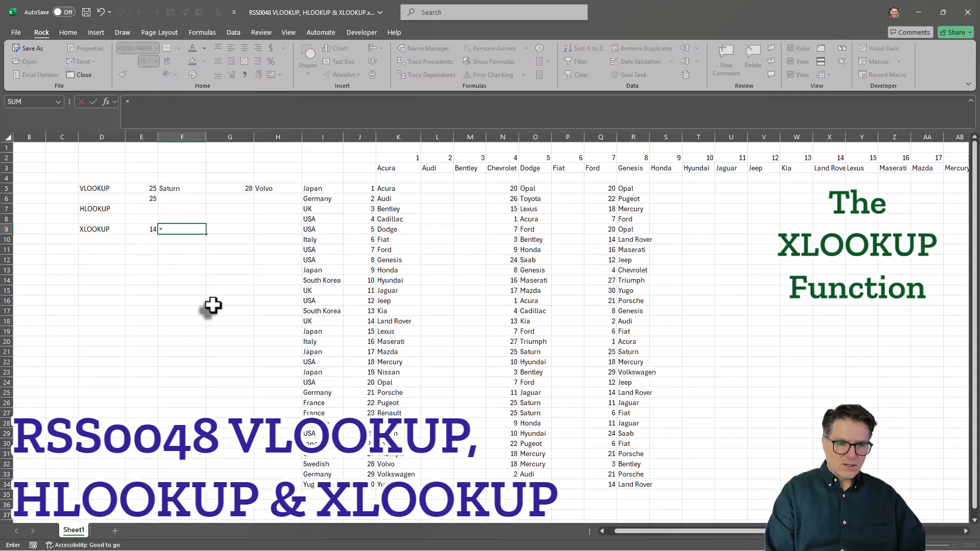
pyautogui.write('XLOOKUP(J5#')
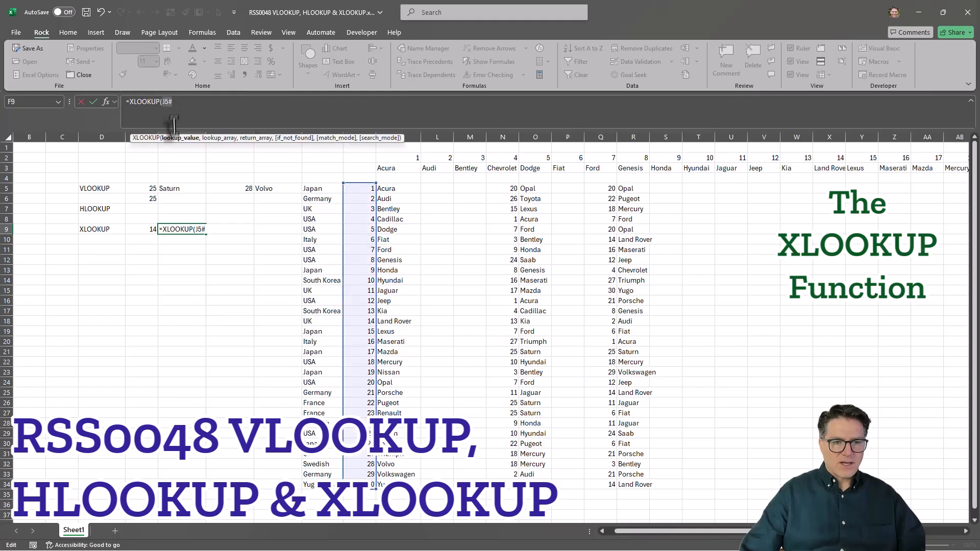
pyautogui.click(140, 229)
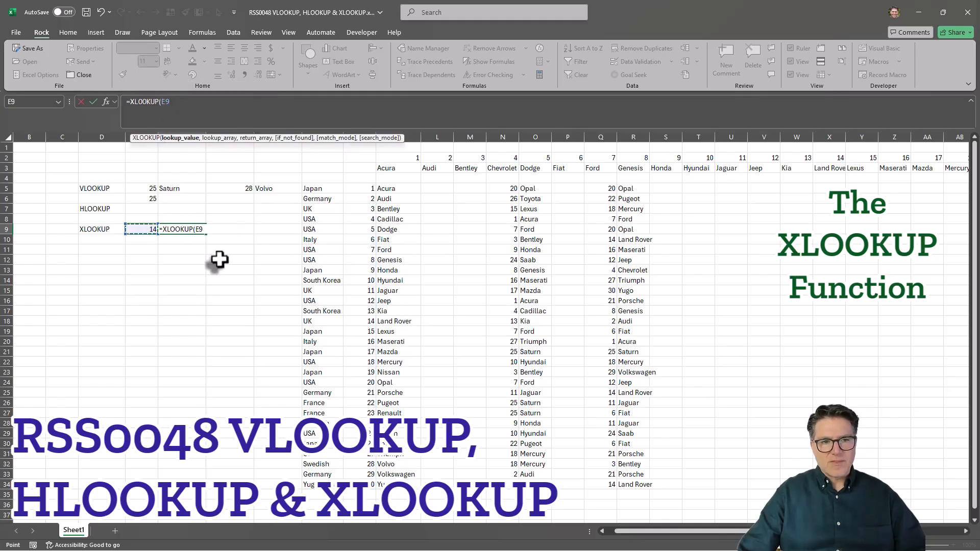
pyautogui.write(',')
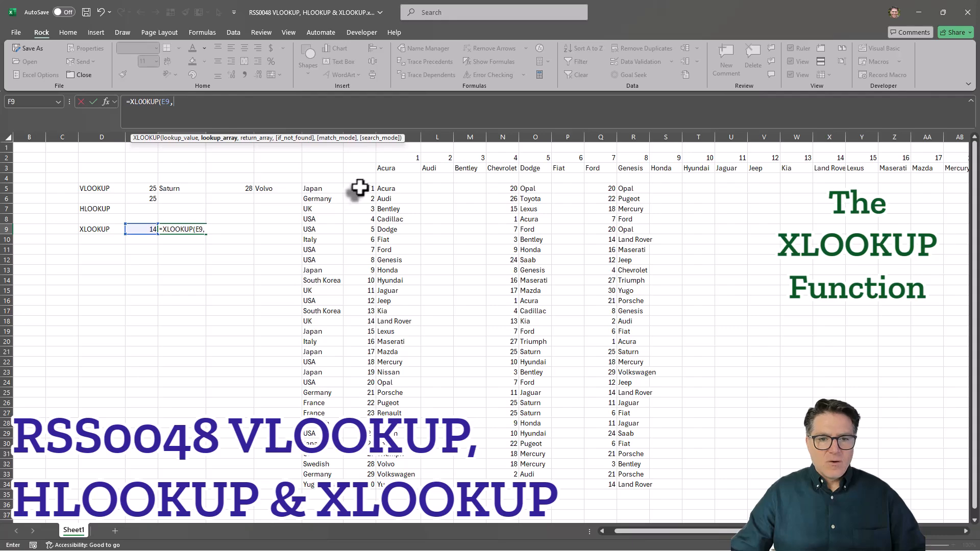
pyautogui.moveTo(360, 187); pyautogui.dragTo(366, 485)
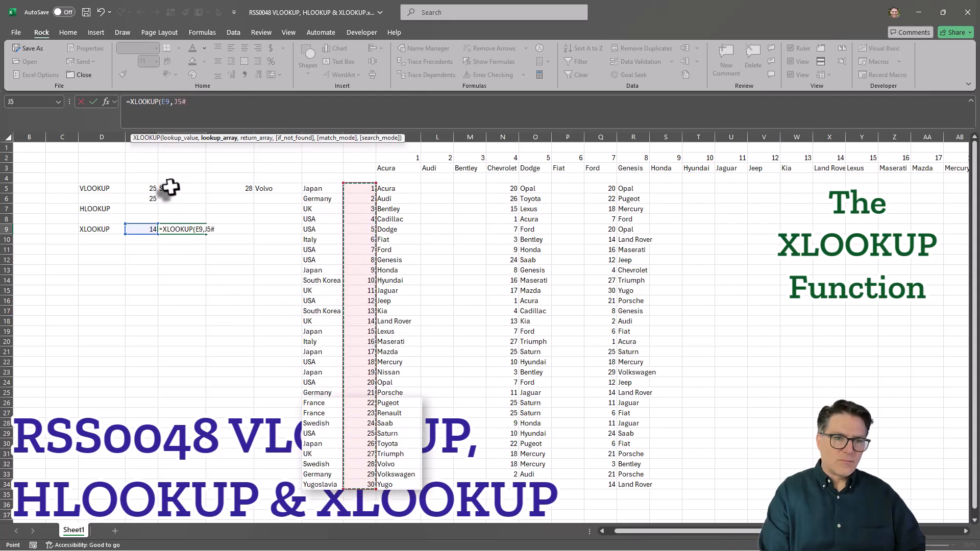
pyautogui.write(',')
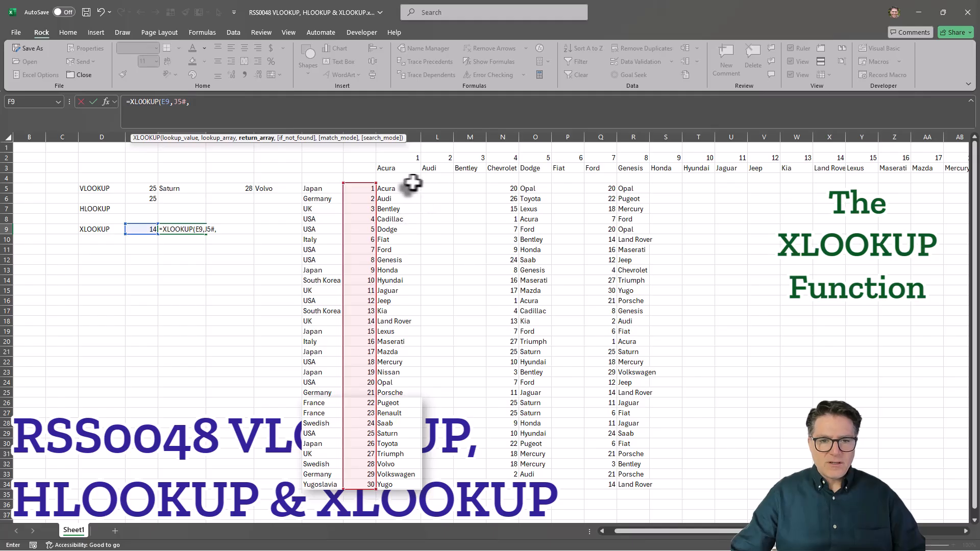
pyautogui.moveTo(408, 188); pyautogui.dragTo(400, 483)
pyautogui.write(')')
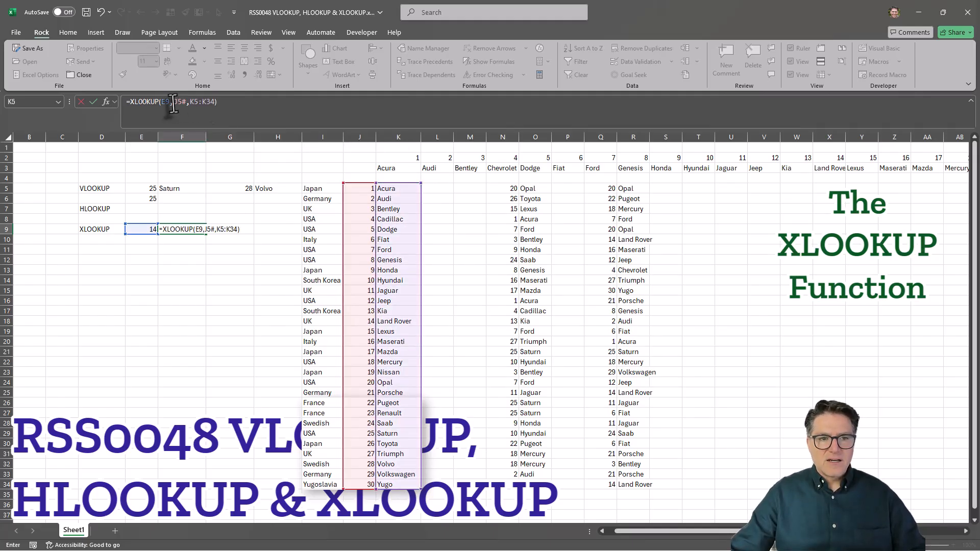
pyautogui.moveTo(174, 101); pyautogui.dragTo(186, 101)
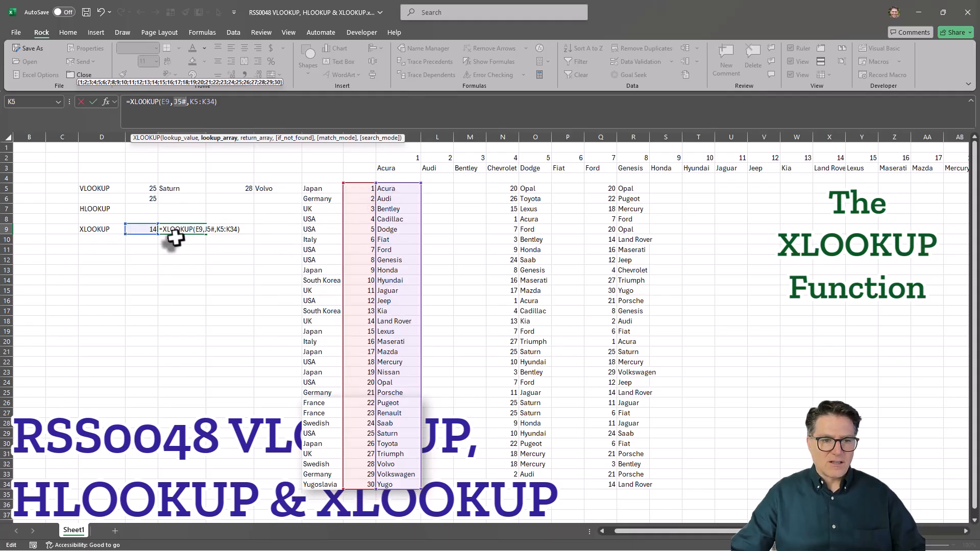
pyautogui.click(239, 107)
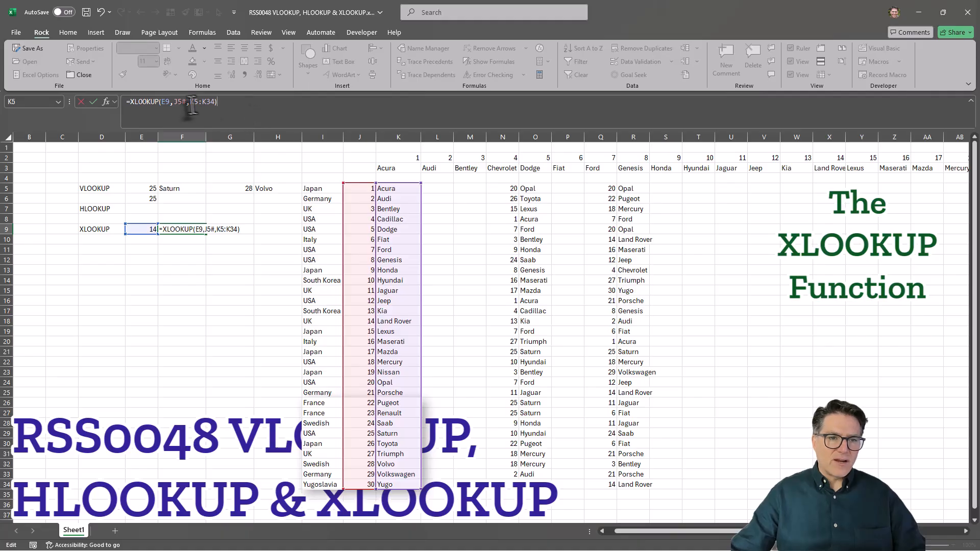
pyautogui.press('Return')
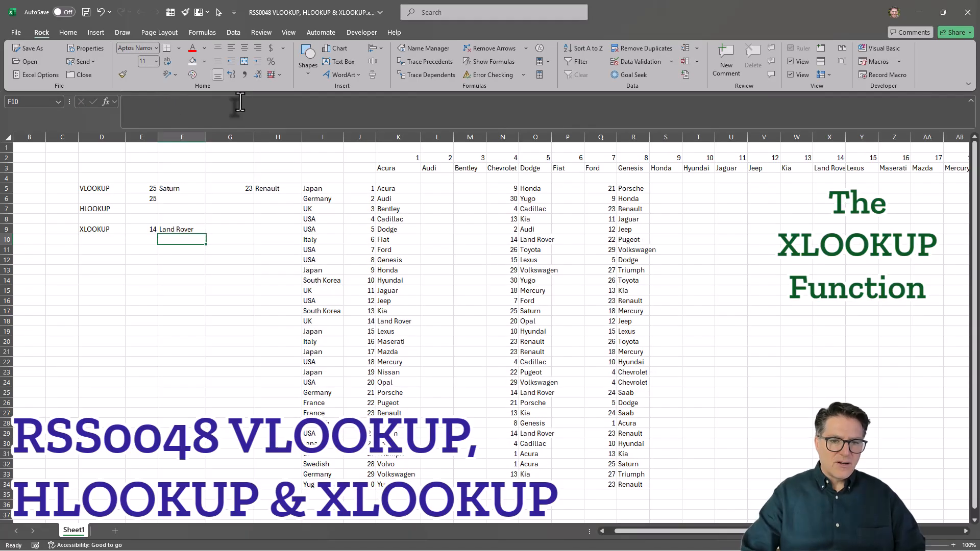
# Step: Change the return array of F9's XLOOKUP to O5:O34 and compare the result with row 18 of the tables
pyautogui.click(178, 230)
pyautogui.moveTo(192, 102); pyautogui.dragTo(216, 102)
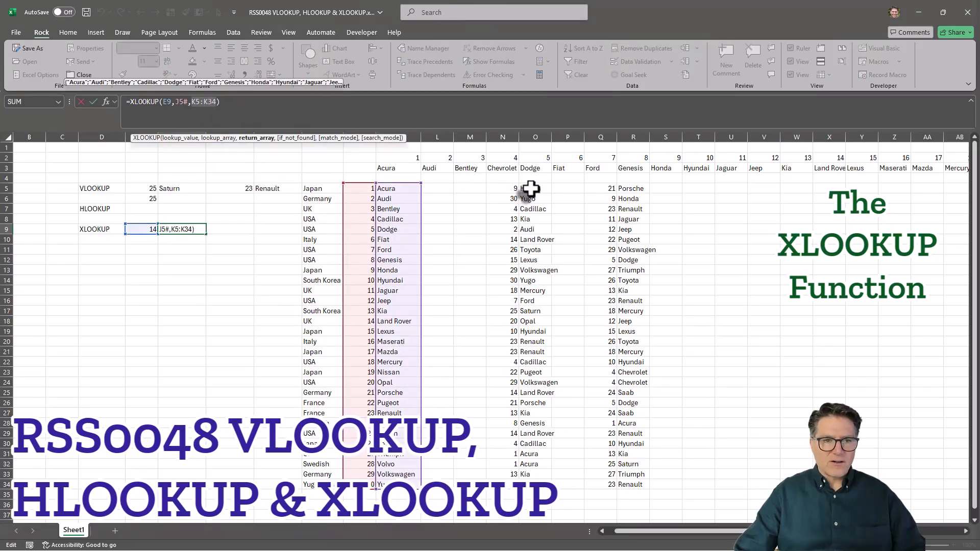
pyautogui.moveTo(531, 188); pyautogui.dragTo(527, 477)
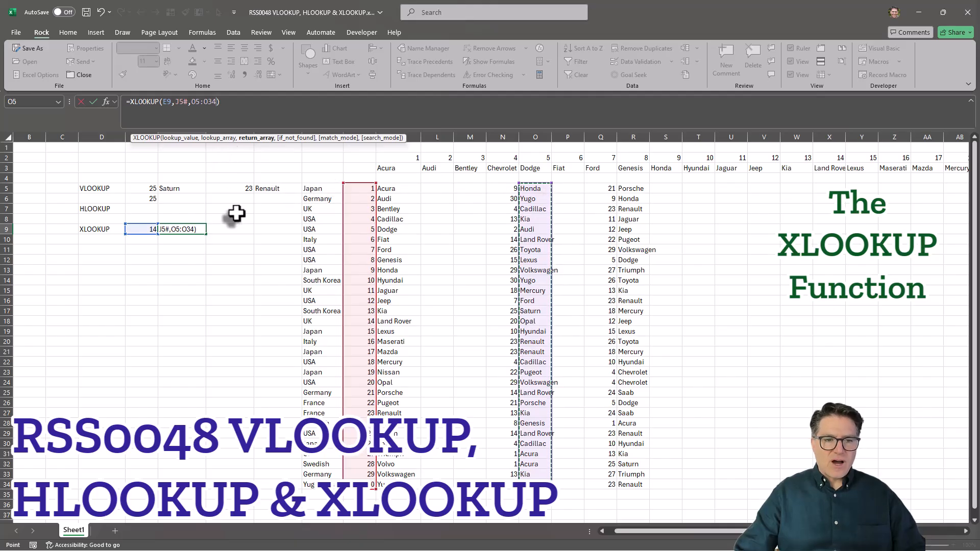
pyautogui.press('Return')
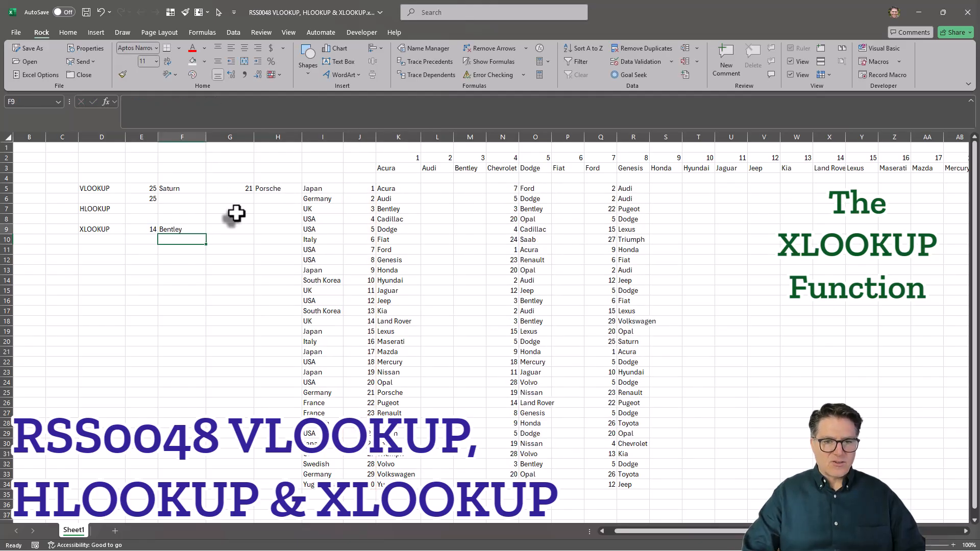
pyautogui.press('Up')
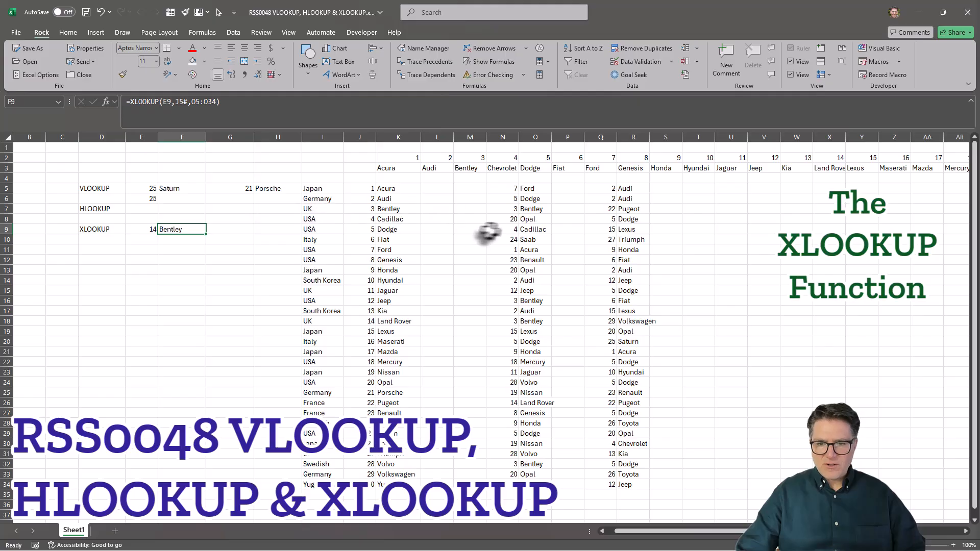
pyautogui.moveTo(360, 321); pyautogui.dragTo(542, 321)
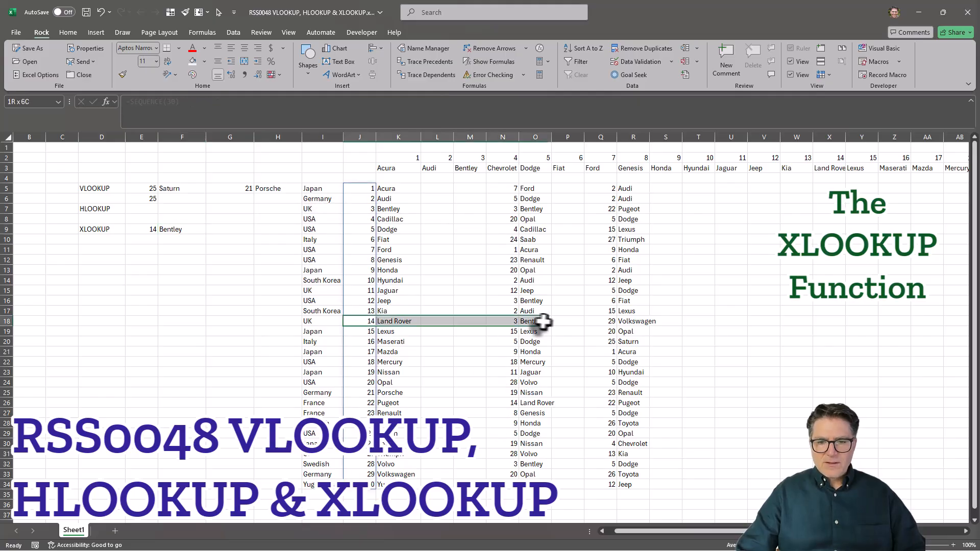
pyautogui.click(173, 229)
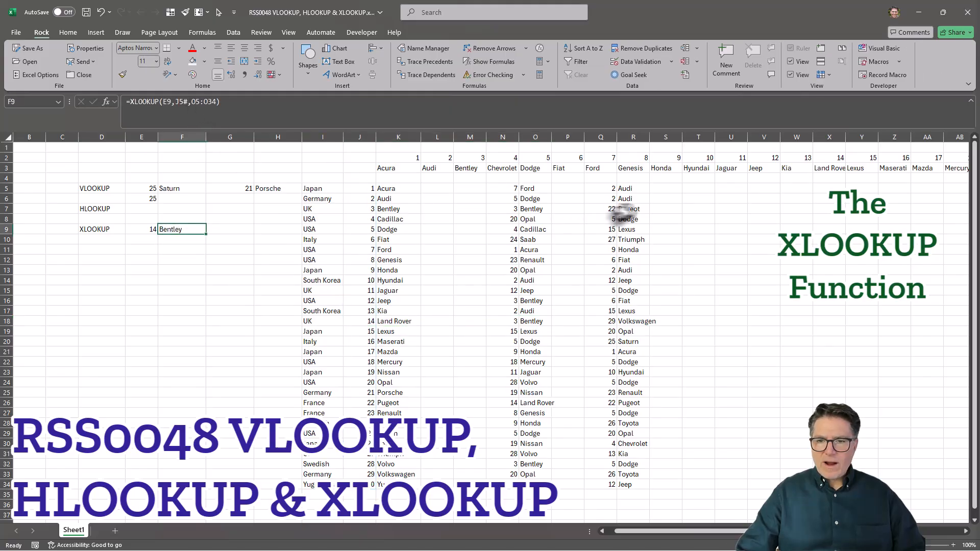
# Step: Replace the lookup array J5# in F9's XLOOKUP formula with the range J5:J35
pyautogui.press('F2')
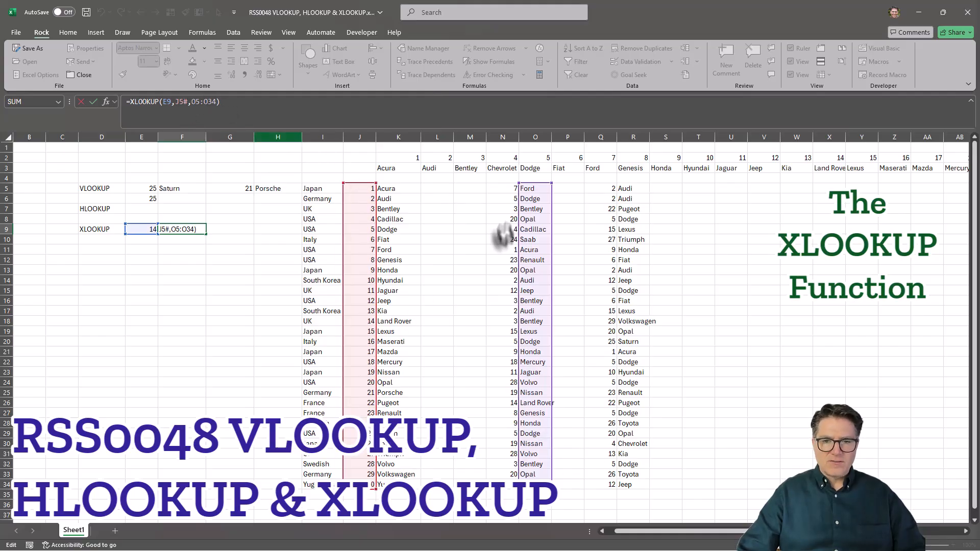
pyautogui.doubleClick(183, 102)
pyautogui.moveTo(363, 189); pyautogui.dragTo(372, 493)
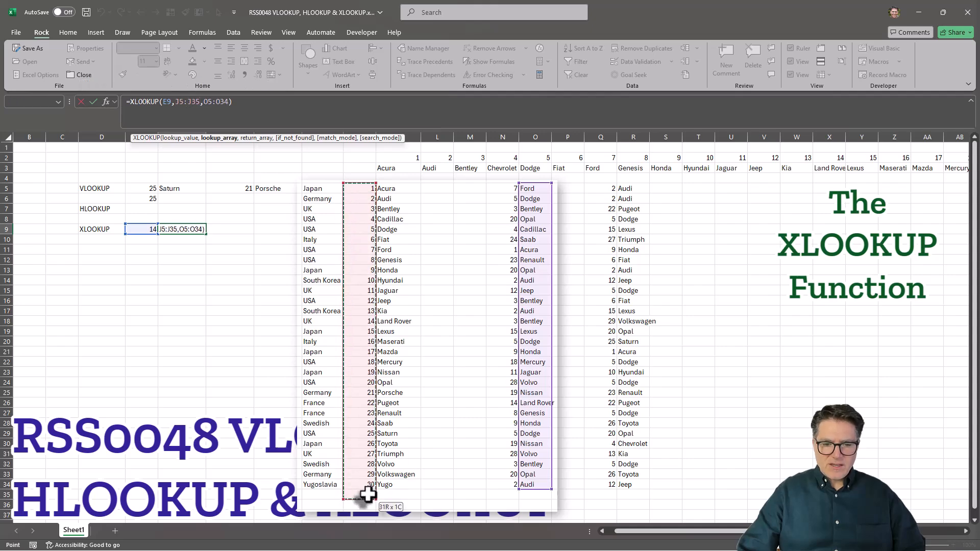
pyautogui.click(252, 104)
pyautogui.press('Return')
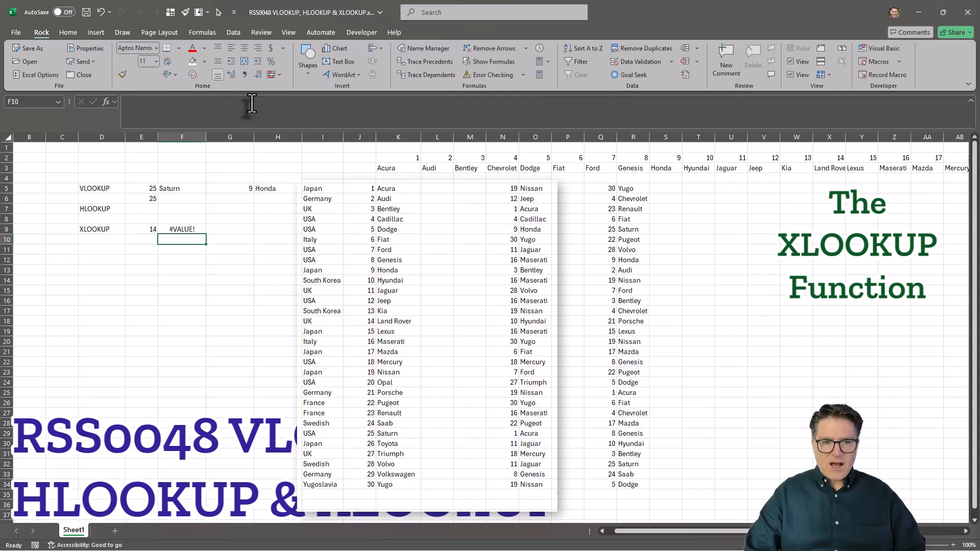
# Step: Extend the return array of F9's XLOOKUP to O5:O35 and check the result against row 18
pyautogui.click(252, 103)
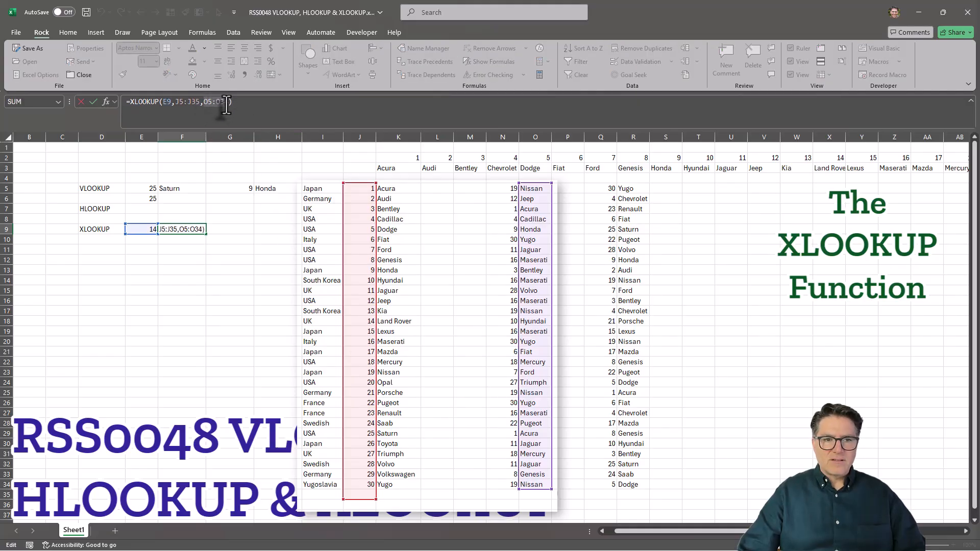
pyautogui.moveTo(530, 189); pyautogui.dragTo(540, 495)
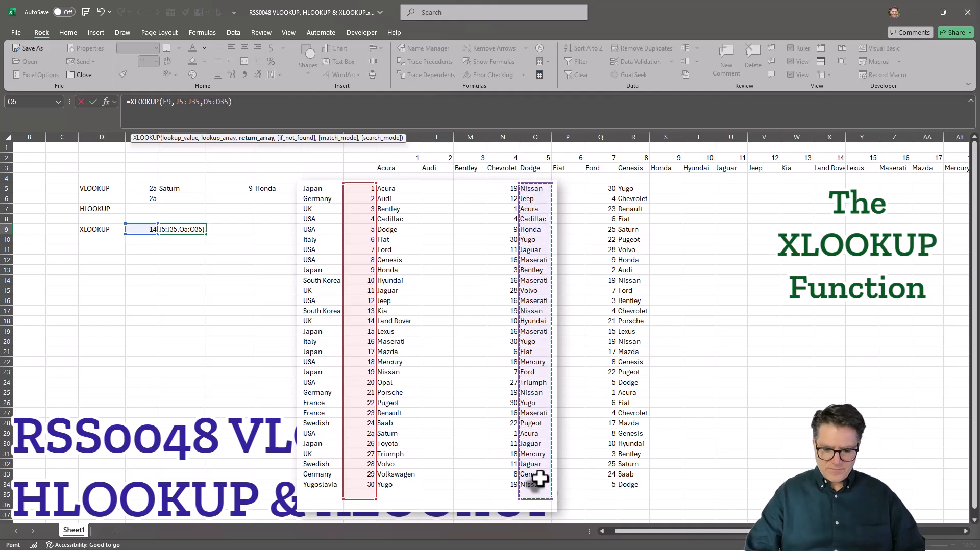
pyautogui.press('Return')
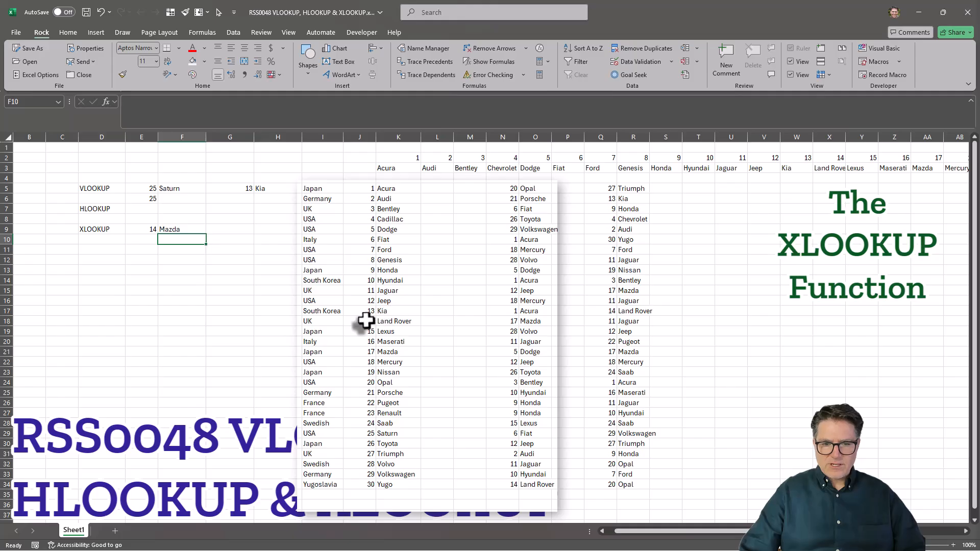
pyautogui.moveTo(358, 322); pyautogui.dragTo(520, 324)
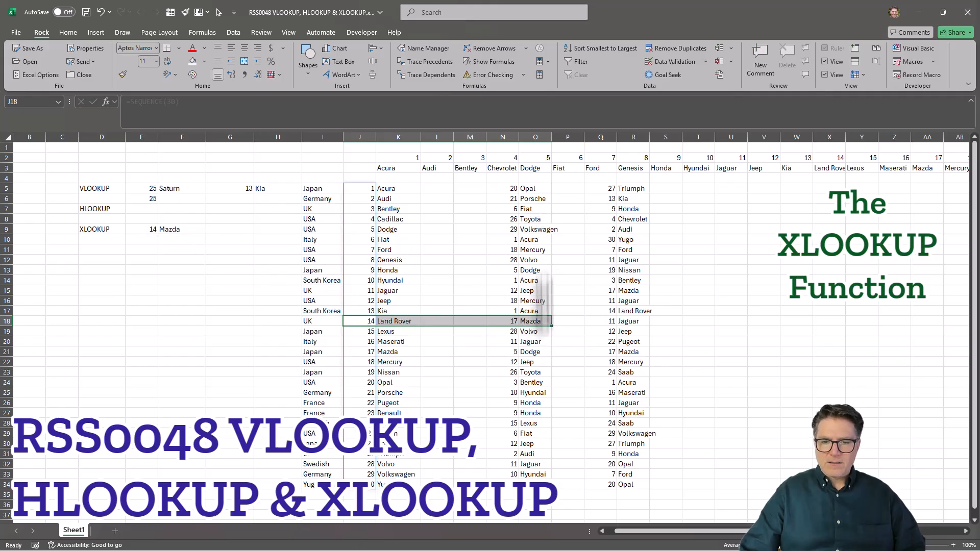
# Step: Set the return array of F9's XLOOKUP to the country range I5:I35, before the lookup column
pyautogui.click(182, 231)
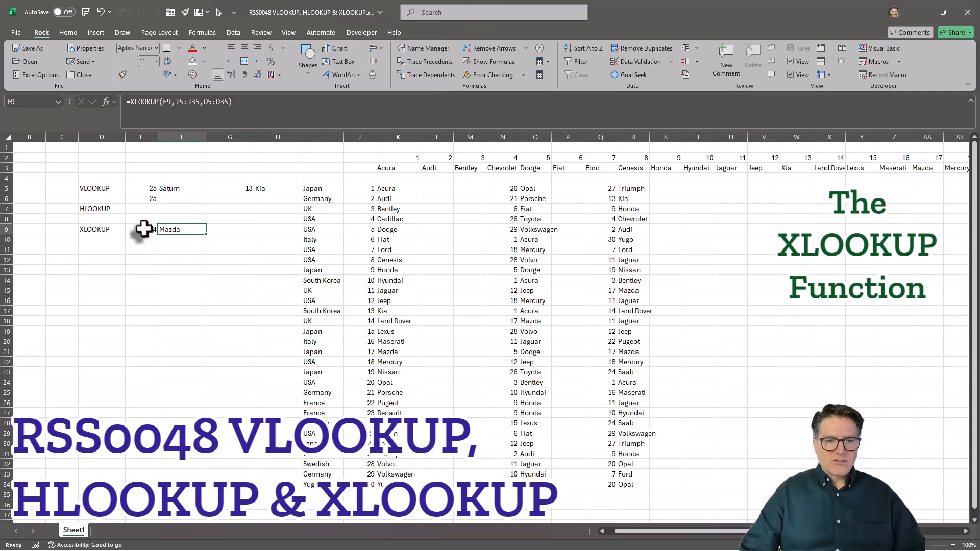
pyautogui.moveTo(204, 102); pyautogui.dragTo(227, 101)
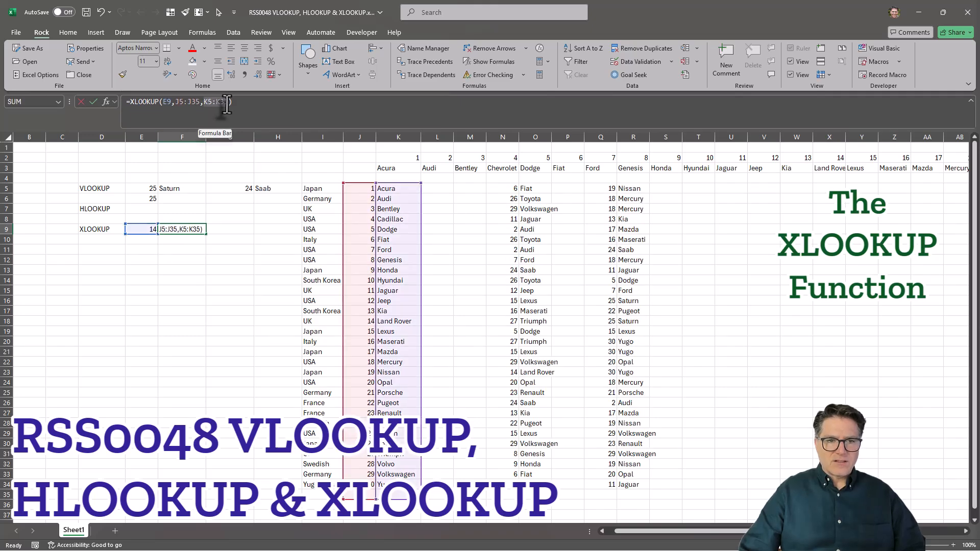
pyautogui.moveTo(313, 190); pyautogui.dragTo(319, 497)
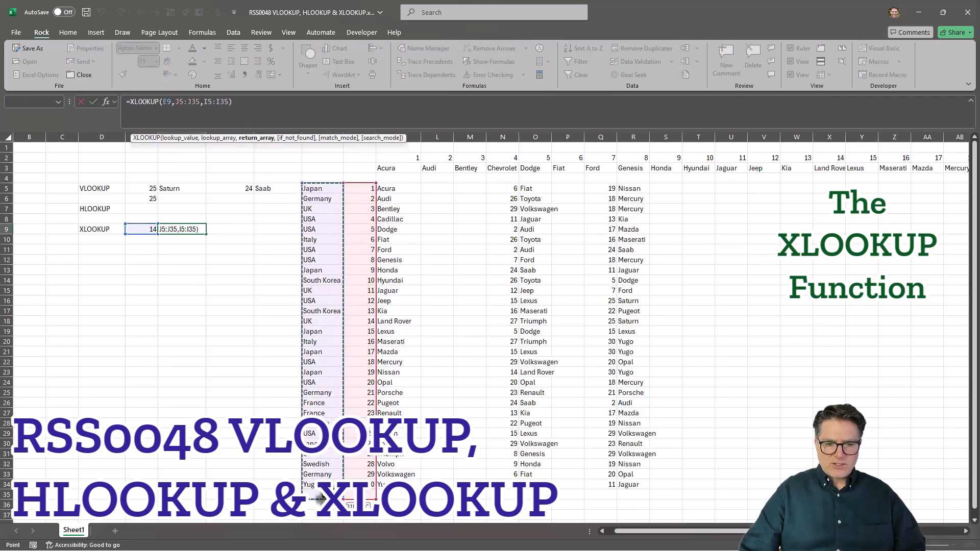
pyautogui.press('Return')
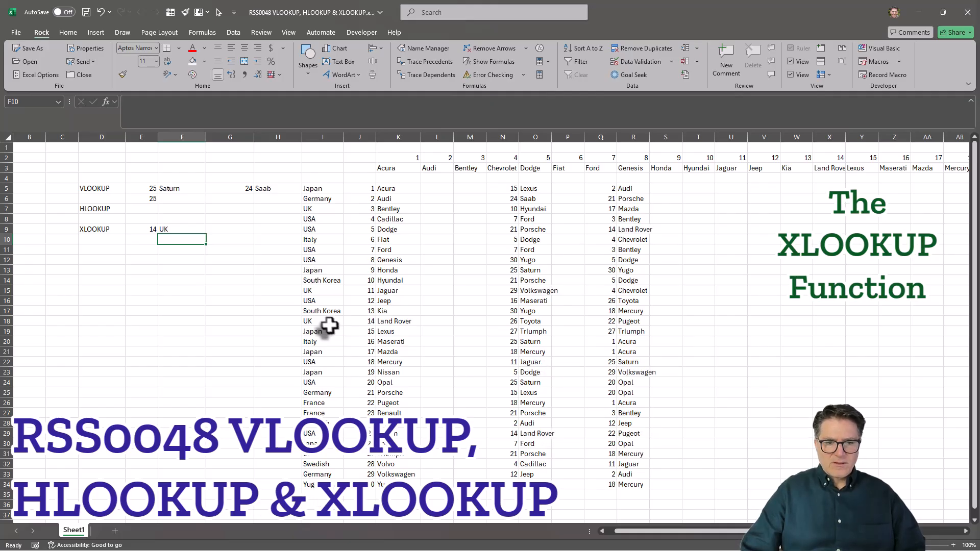
pyautogui.click(182, 229)
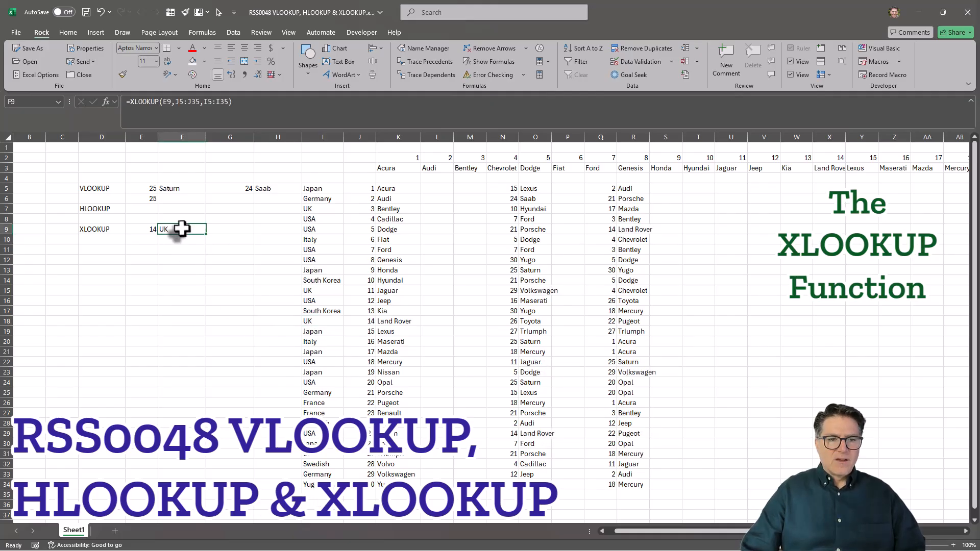
pyautogui.click(254, 117)
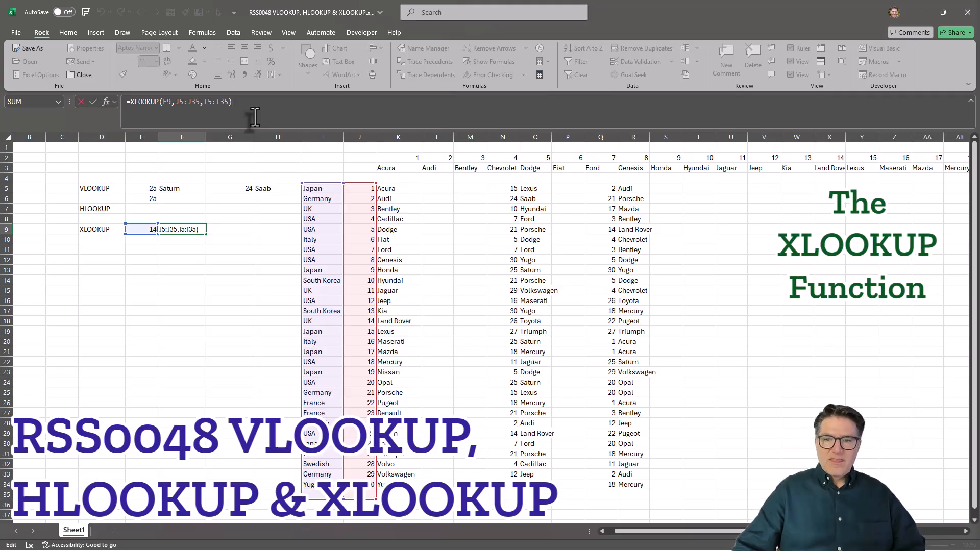
pyautogui.press('Tab')
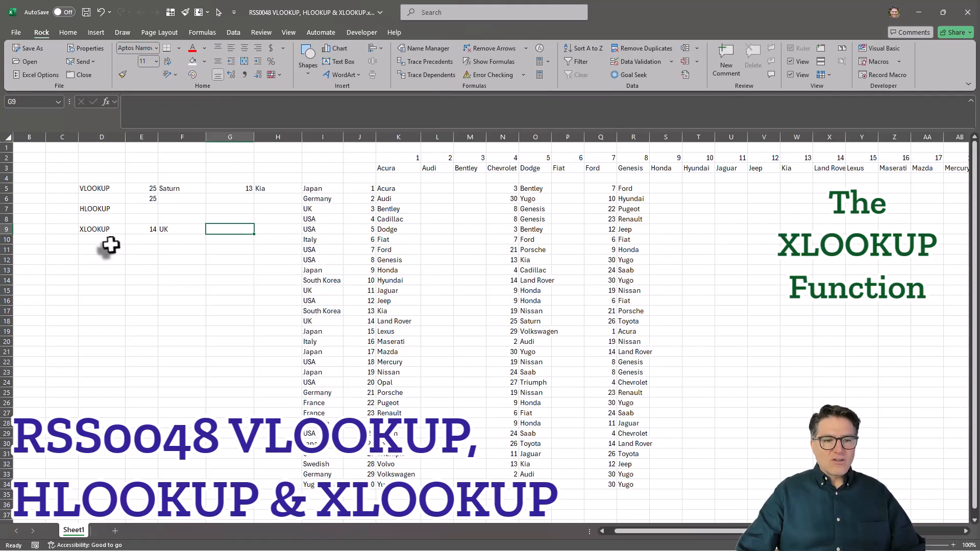
pyautogui.click(145, 238)
pyautogui.click(174, 232)
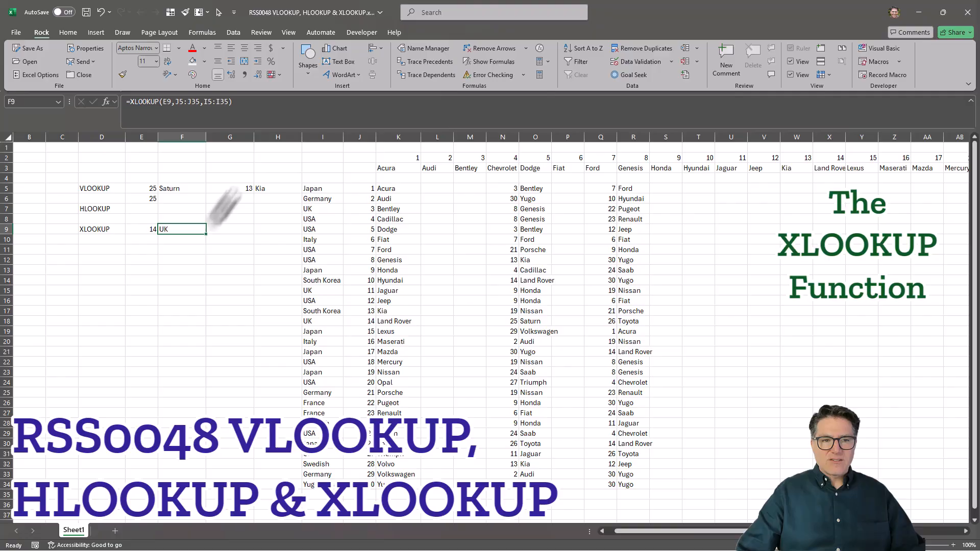
# Step: Replace the lookup array in F9's XLOOKUP formula with the horizontal number range K2:AN2
pyautogui.click(182, 102)
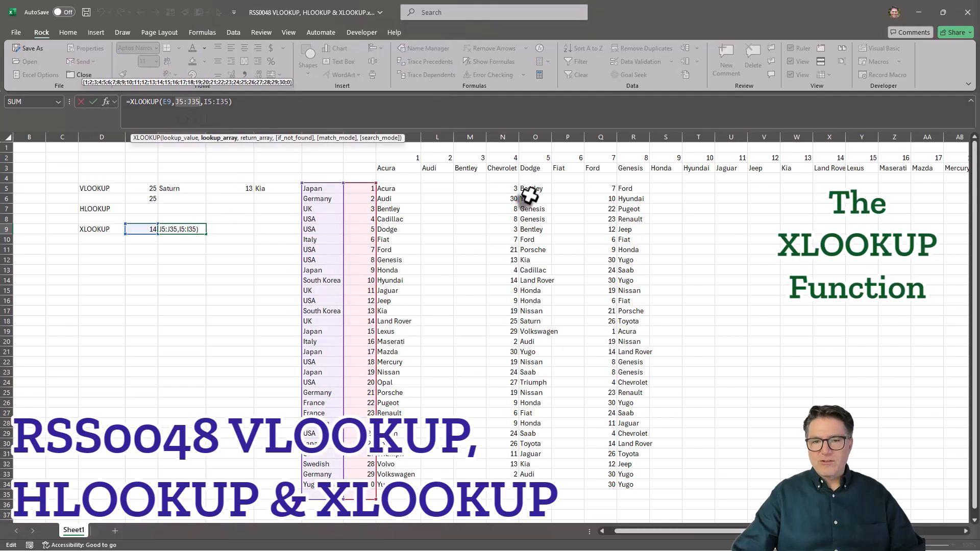
pyautogui.click(409, 156)
pyautogui.moveTo(408, 157); pyautogui.dragTo(240, 151)
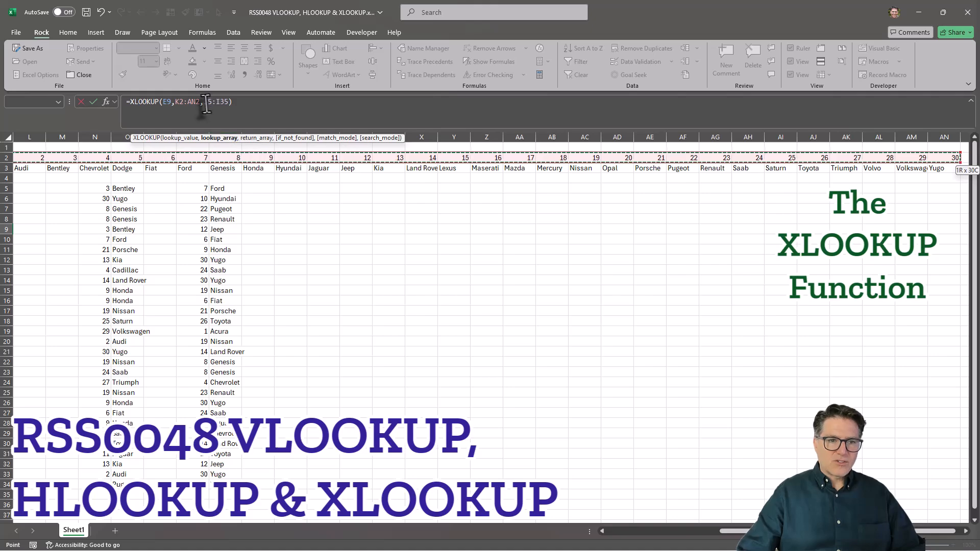
# Step: Set the return array of F9's XLOOKUP to the car make row K3:AN3 and review the formula
pyautogui.doubleClick(210, 102)
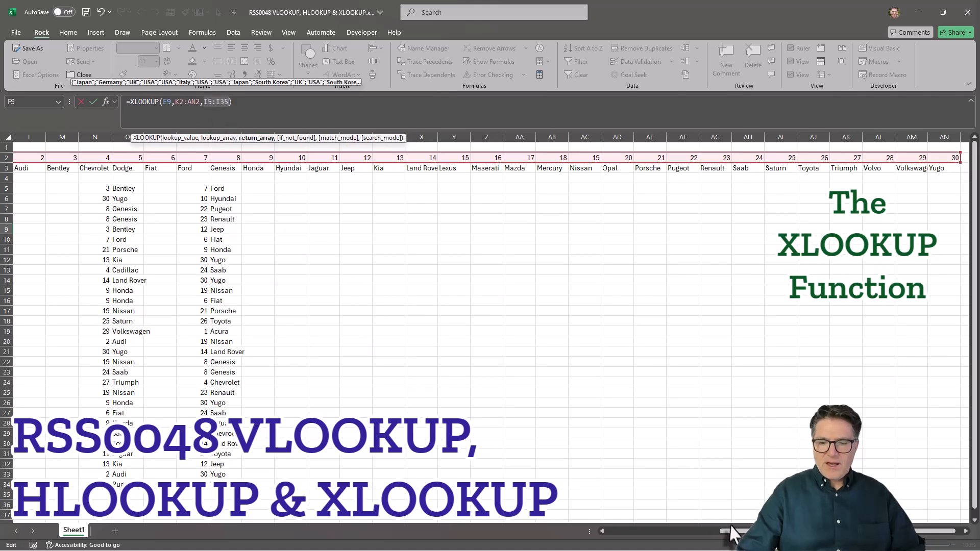
pyautogui.moveTo(732, 533); pyautogui.dragTo(633, 532)
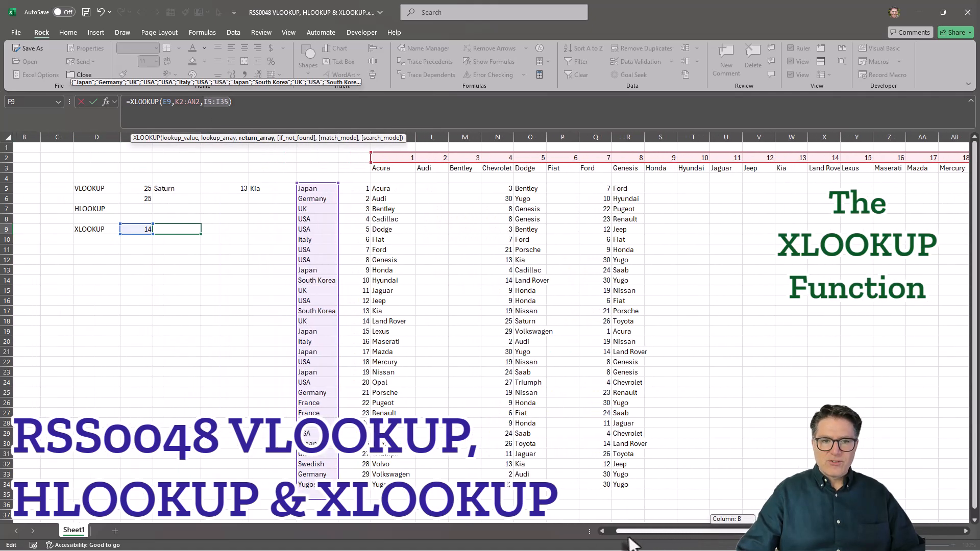
pyautogui.click(383, 169)
pyautogui.moveTo(382, 169); pyautogui.dragTo(957, 170)
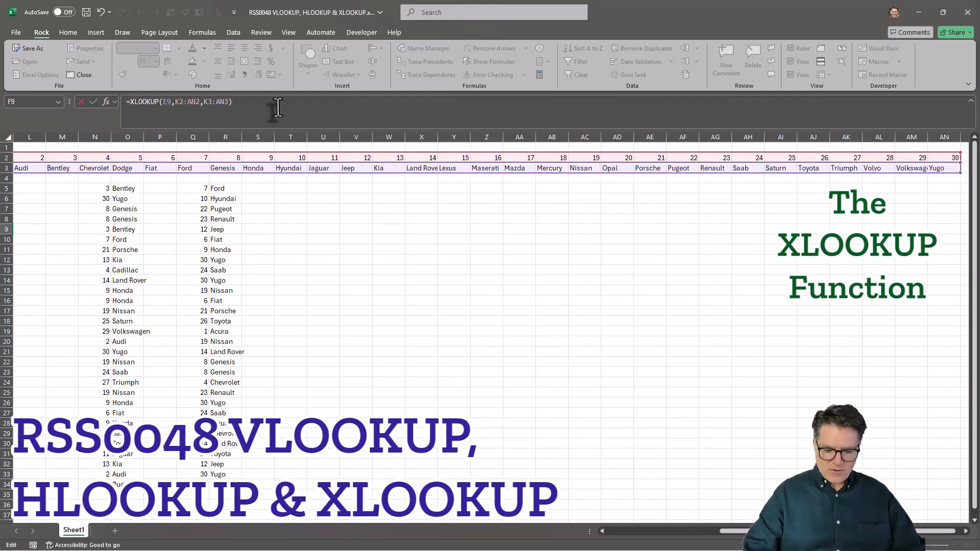
pyautogui.press('Return')
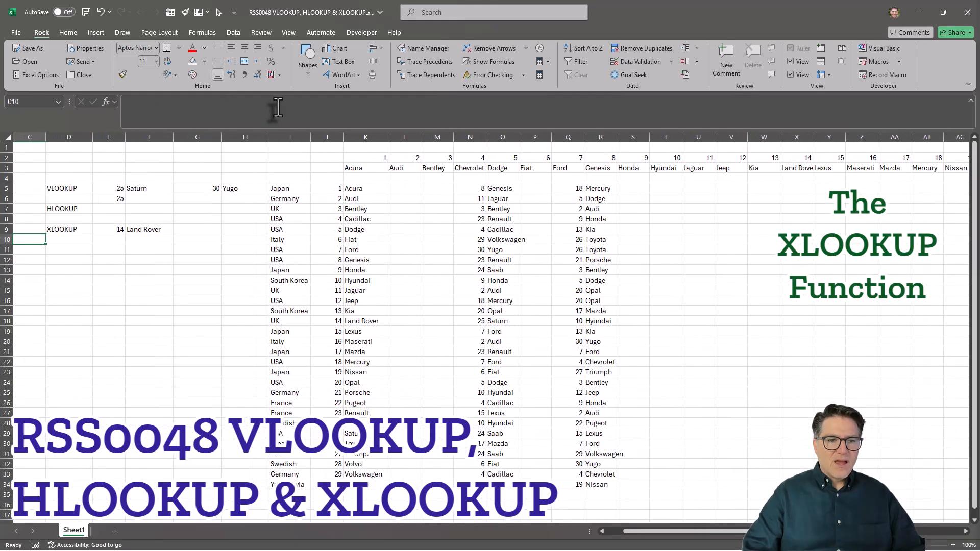
pyautogui.press('Up')
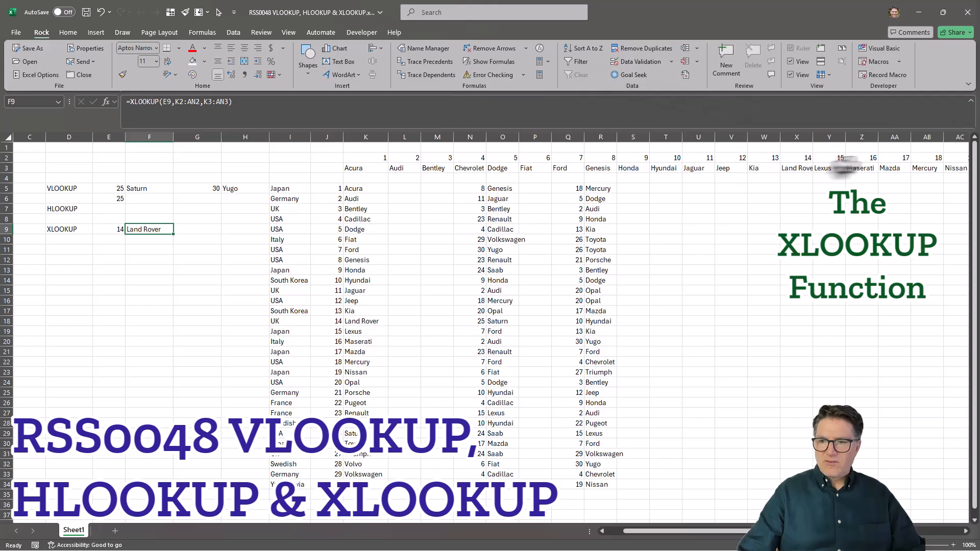
pyautogui.click(450, 117)
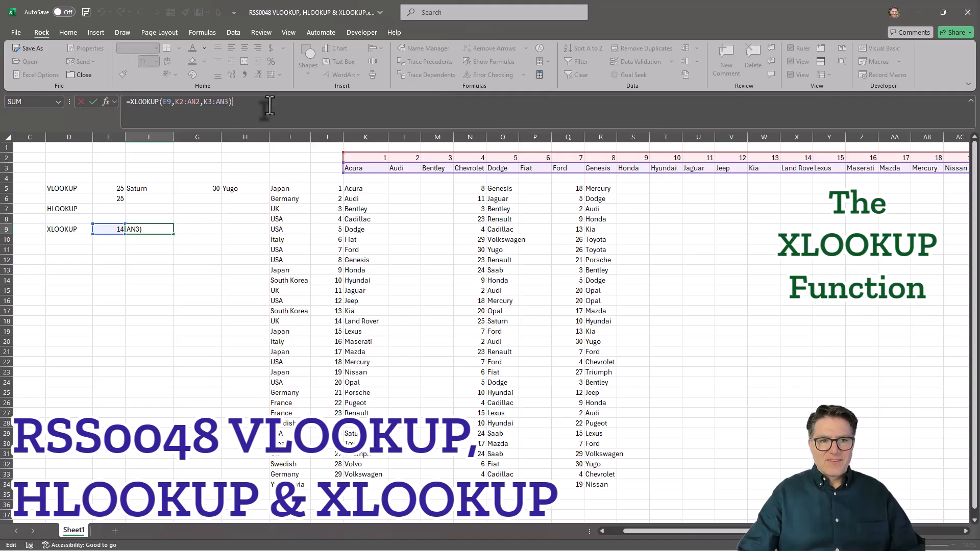
pyautogui.press('Tab')
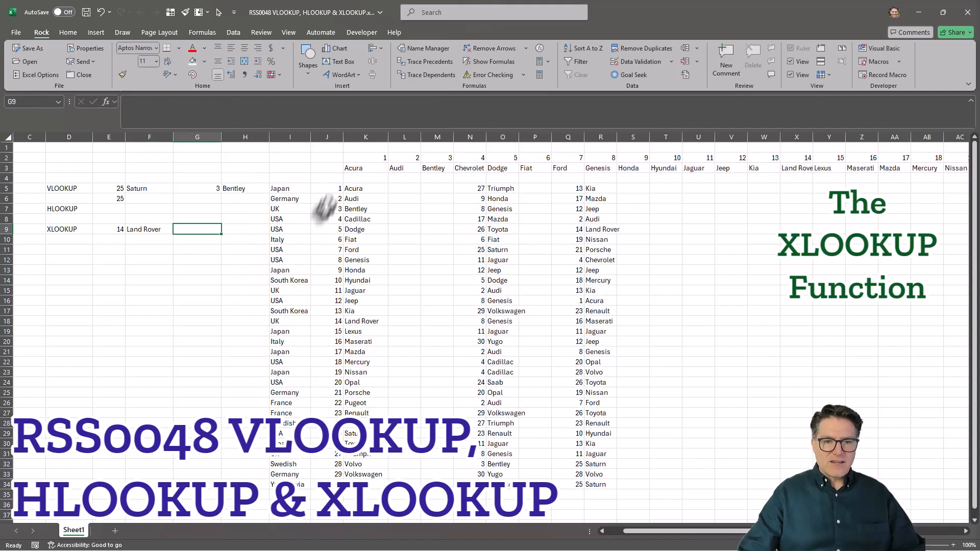
# Step: Copy the country list I5:I35 and paste it as transposed values starting at K1, above the number row
pyautogui.moveTo(280, 189); pyautogui.dragTo(290, 494)
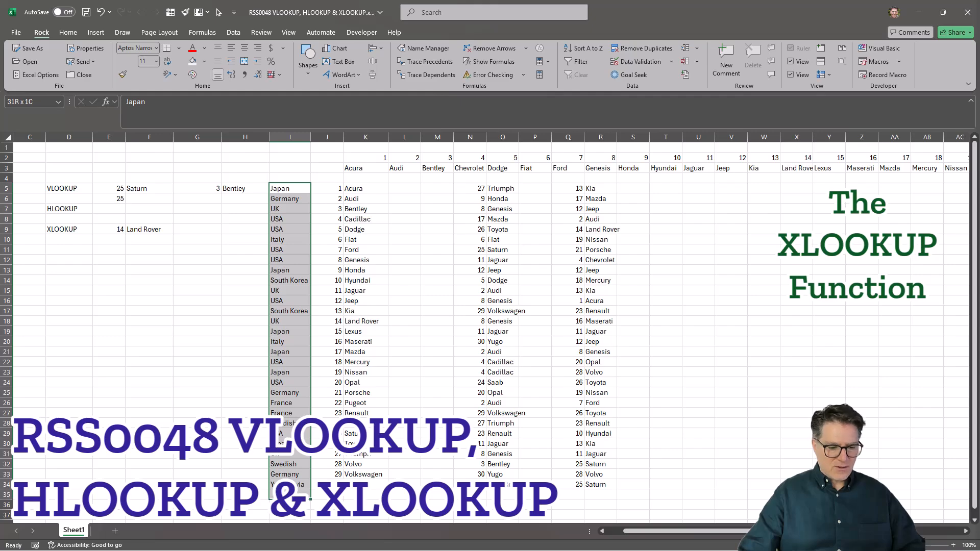
pyautogui.hotkey('ctrl', 'c')
pyautogui.click(378, 148)
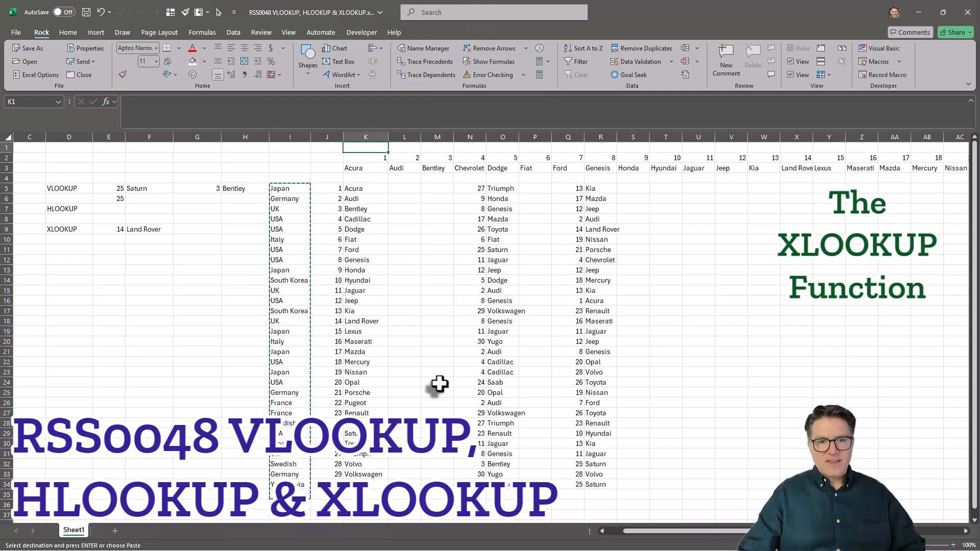
pyautogui.hotkey('ctrl', 'alt', 'v')
pyautogui.press('v')
pyautogui.click(474, 338)
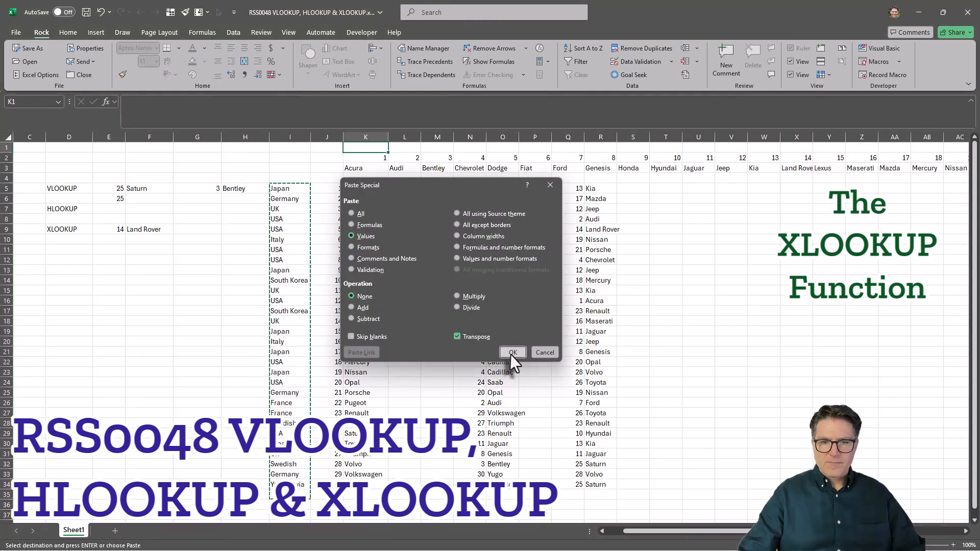
pyautogui.click(511, 353)
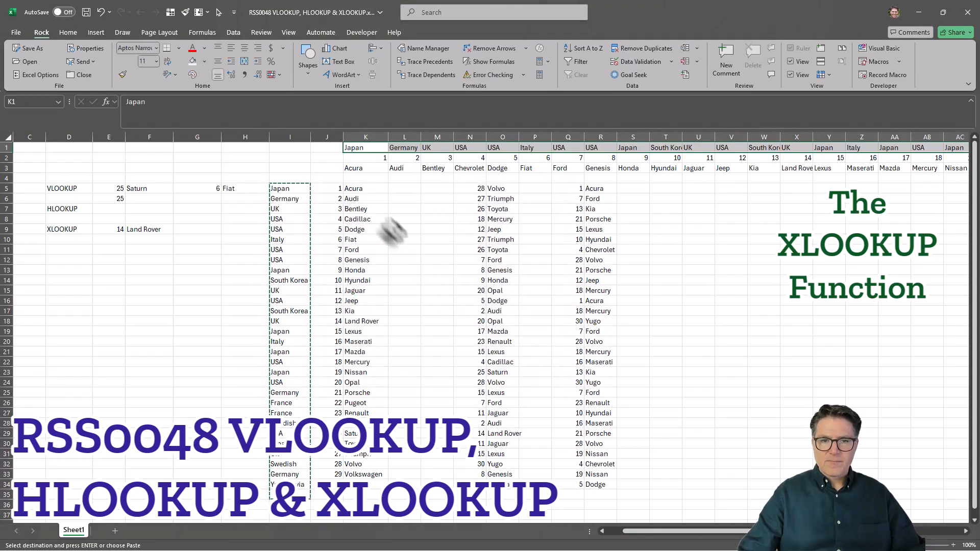
# Step: Change the return array of F9's XLOOKUP to the country row K1:AN1 and check the result
pyautogui.click(142, 229)
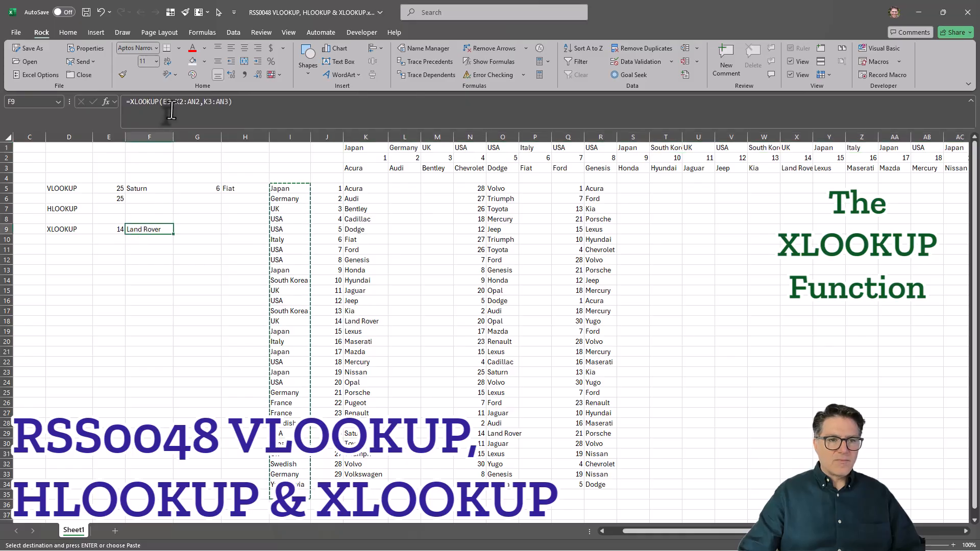
pyautogui.click(207, 101)
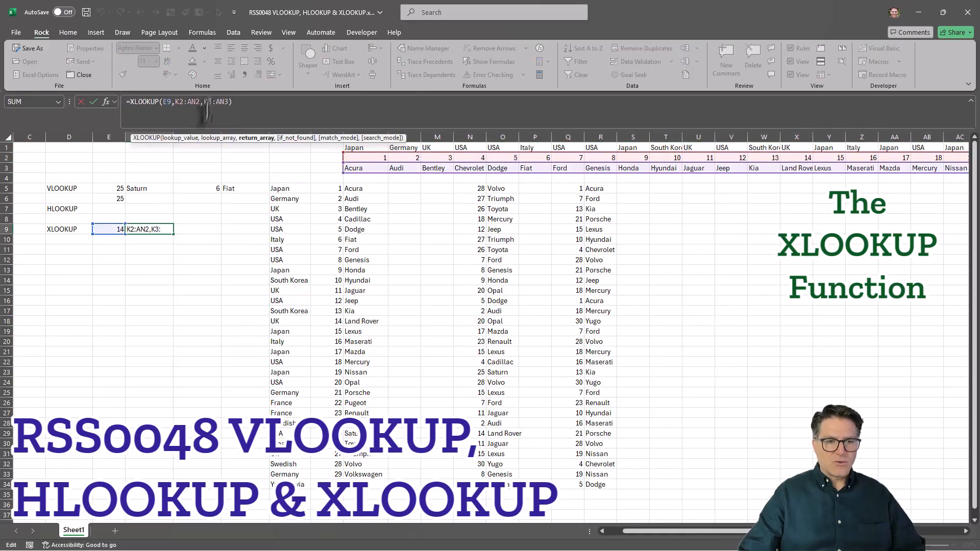
pyautogui.press('BackSpace')
pyautogui.write('1')
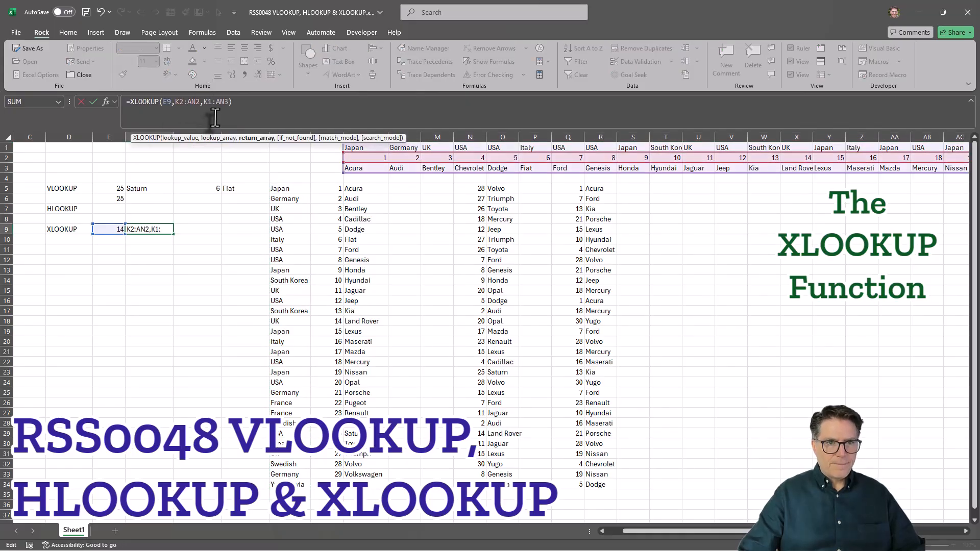
pyautogui.press('BackSpace')
pyautogui.write('1')
pyautogui.click(241, 102)
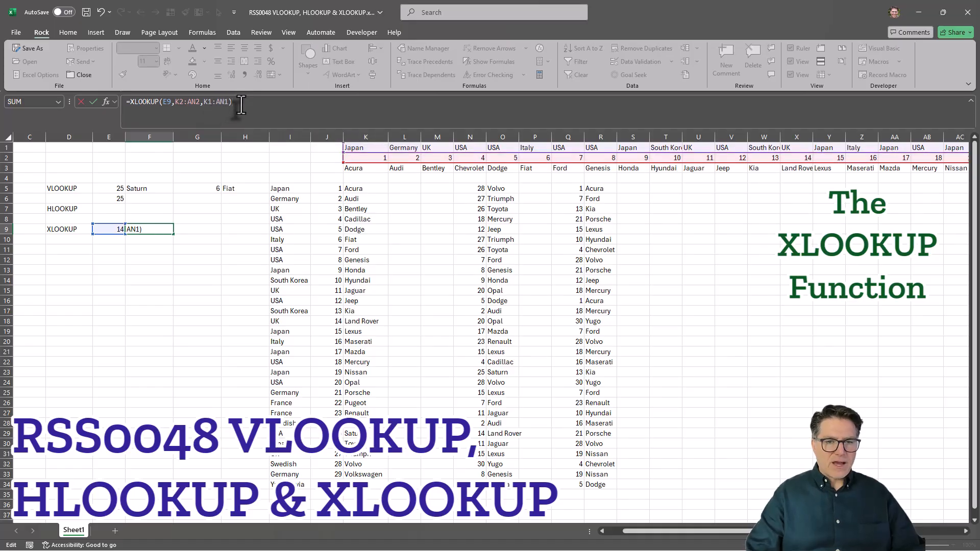
pyautogui.press('Return')
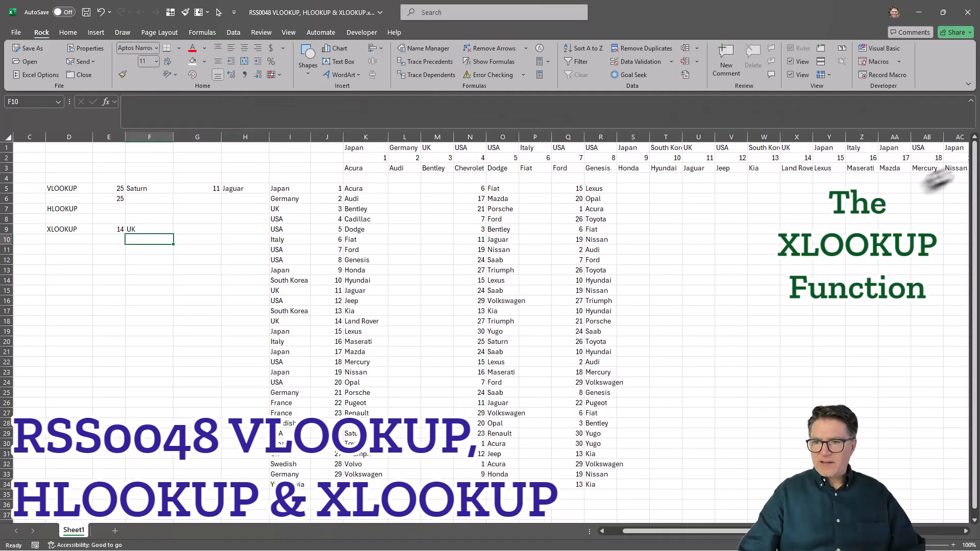
pyautogui.click(153, 229)
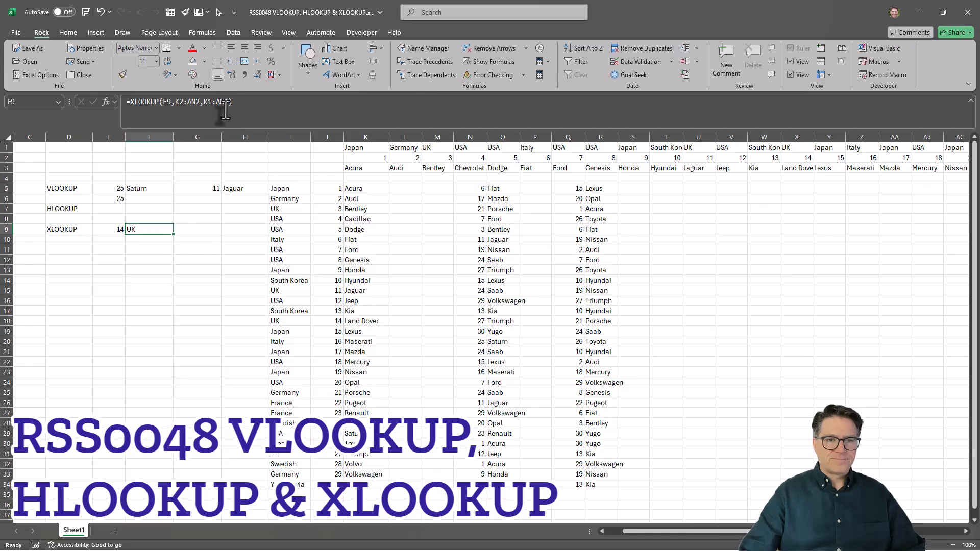